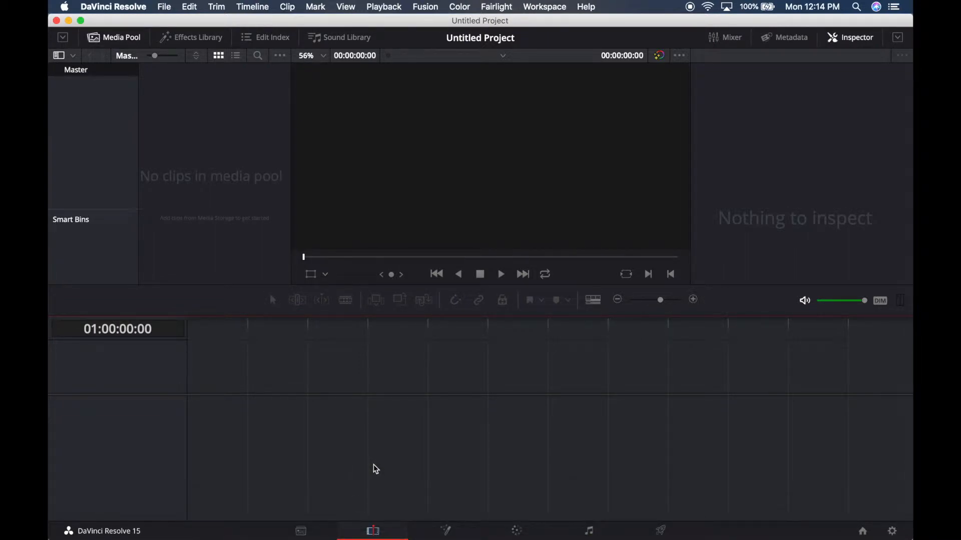
- Import IMG_6024 2.MOV into the media pool, changing the timeline frame rate and video format to match the clip
{"action": "mouse_move", "coordinate": [202, 522]}
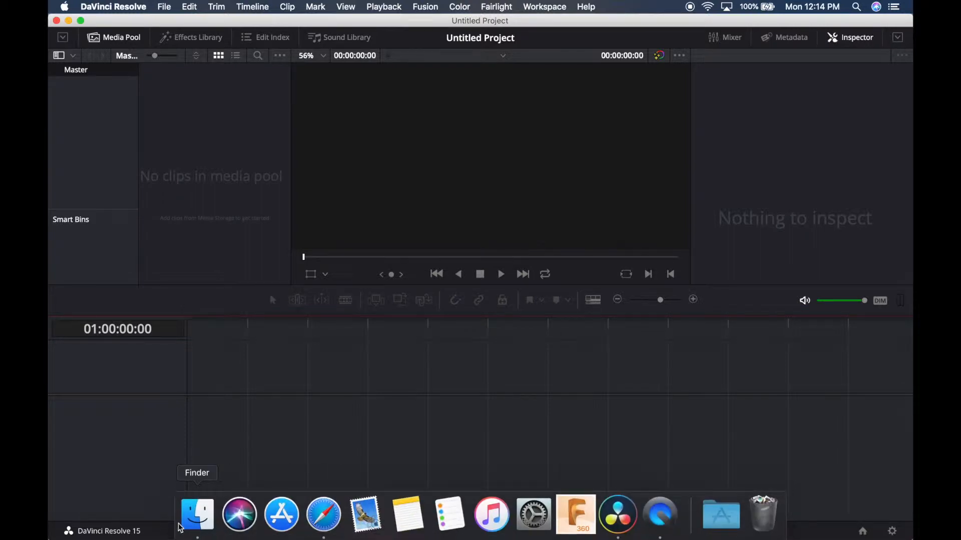
{"action": "left_click", "coordinate": [197, 515]}
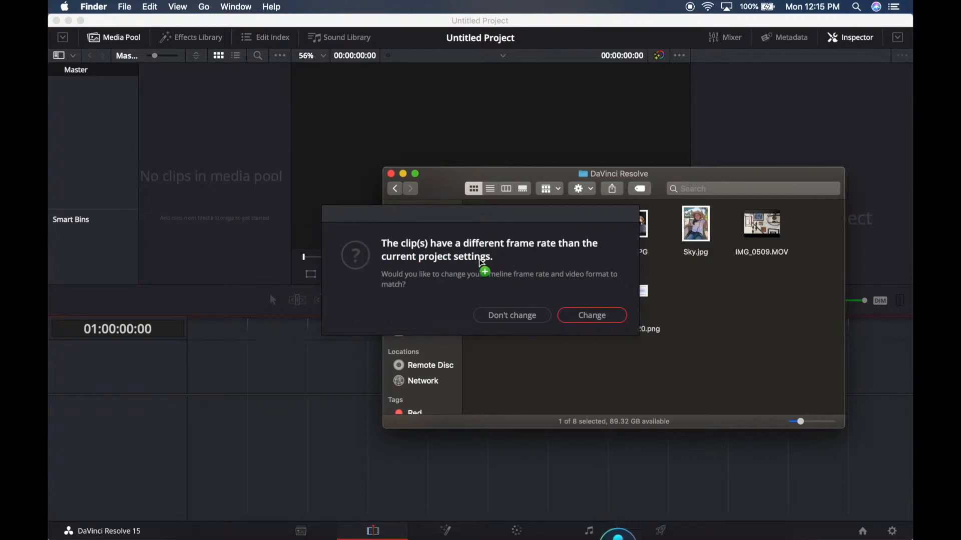
{"action": "left_click", "coordinate": [581, 318]}
{"action": "left_click", "coordinate": [582, 320]}
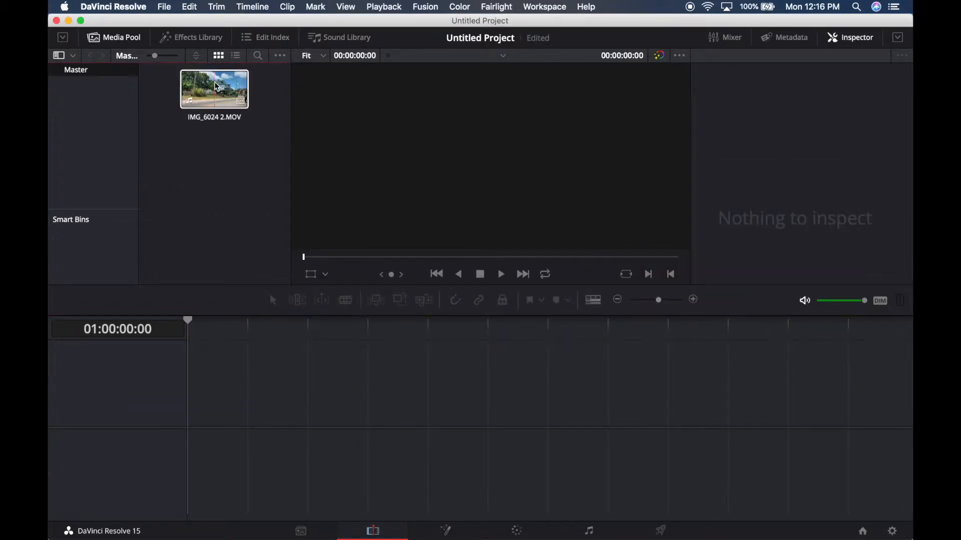
- Place IMG_6024 2.MOV at the start of a new timeline and move the playhead to 01:00:01:16
{"action": "left_click_drag", "start_coordinate": [216, 87], "coordinate": [195, 423]}
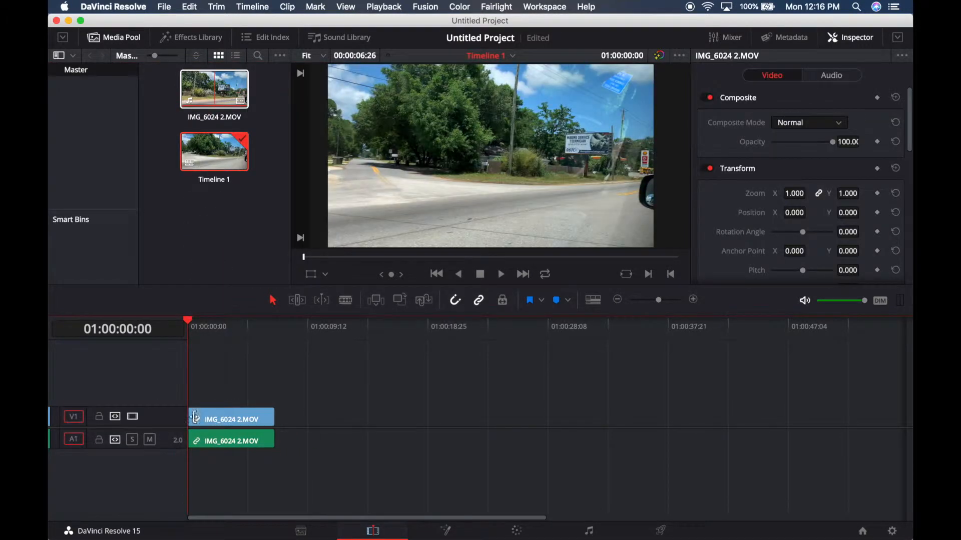
{"action": "mouse_move", "coordinate": [194, 325]}
{"action": "left_mouse_down"}
{"action": "mouse_move", "coordinate": [250, 331]}
{"action": "mouse_move", "coordinate": [195, 338]}
{"action": "left_mouse_up"}
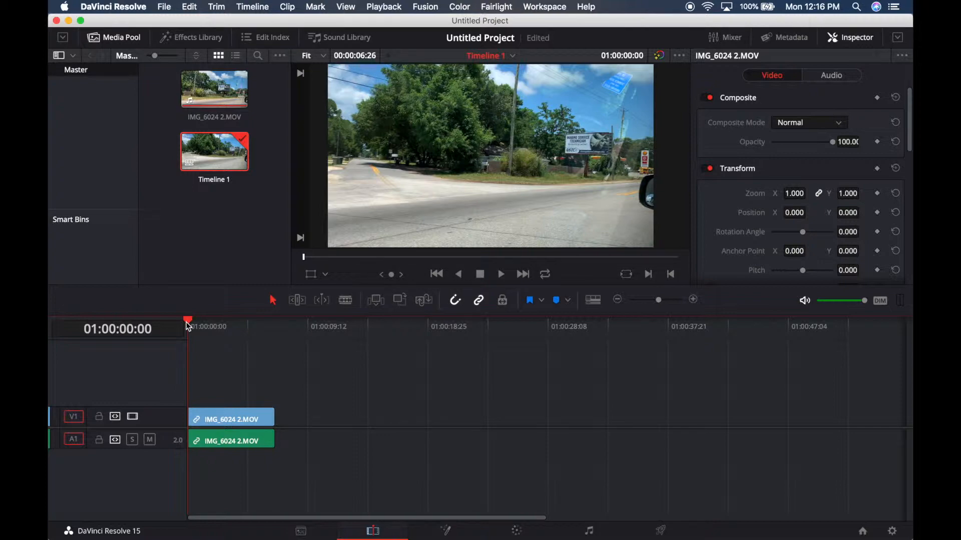
{"action": "left_click", "coordinate": [190, 320]}
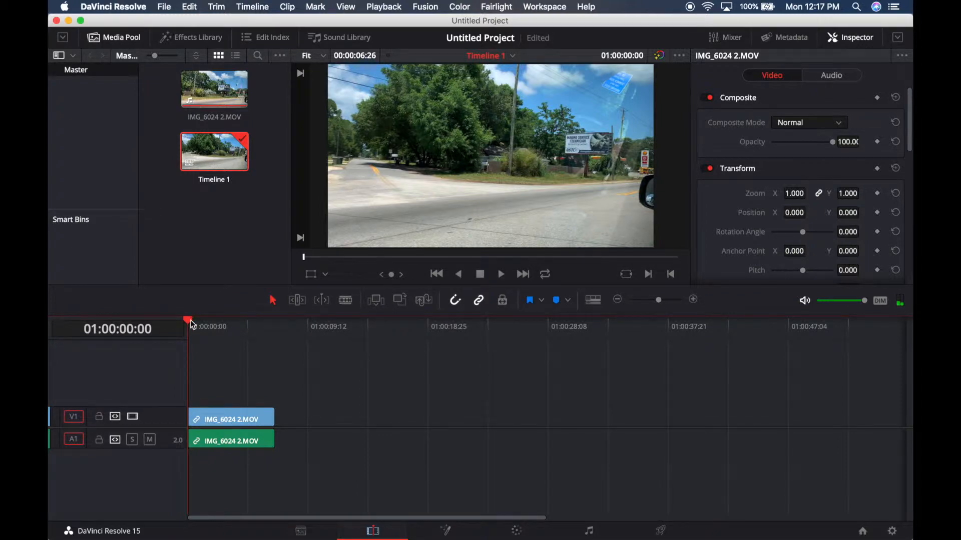
{"action": "left_click_drag", "start_coordinate": [193, 324], "coordinate": [206, 322]}
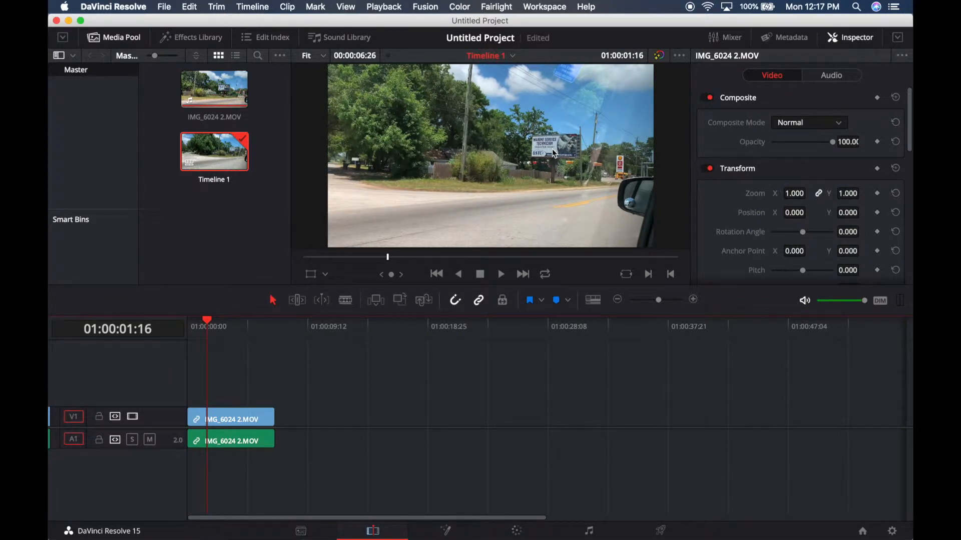
- Import the picture Penny.JPG into the media pool
{"action": "left_click", "coordinate": [524, 400]}
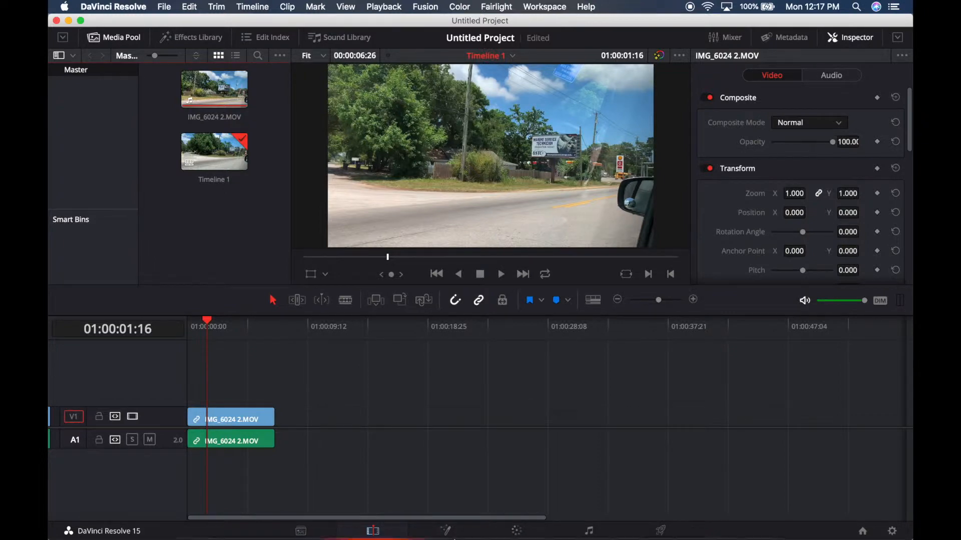
{"action": "left_click", "coordinate": [199, 515]}
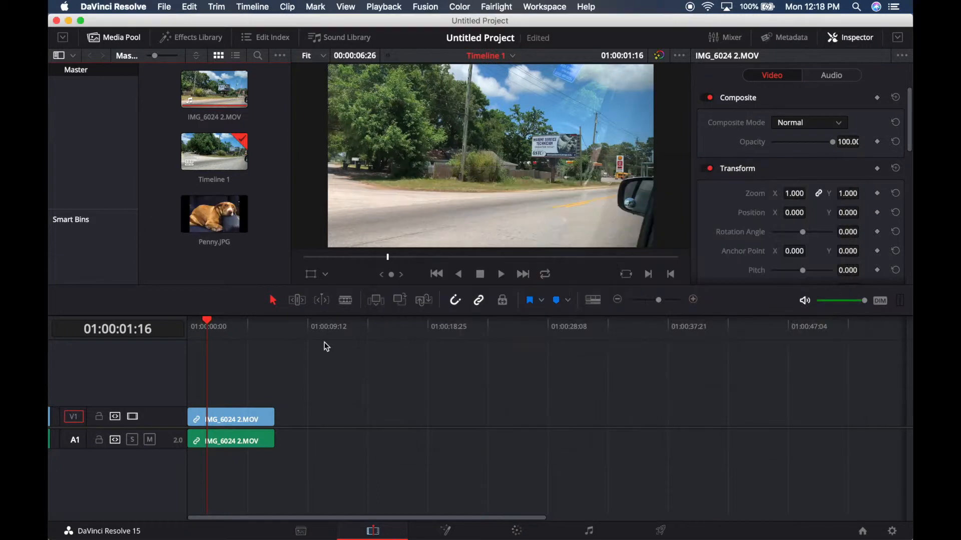
{"action": "left_click", "coordinate": [228, 224]}
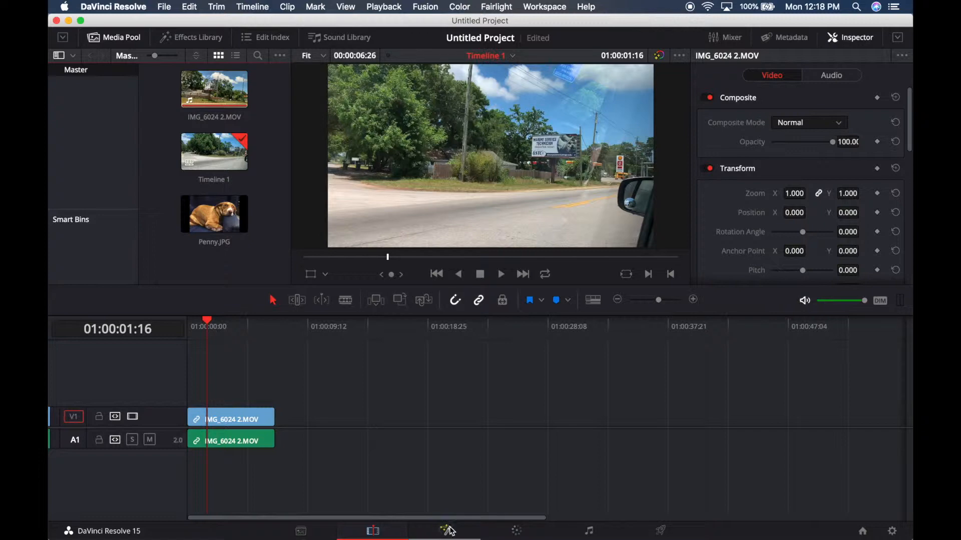
- Open the timeline clip in Fusion and preview MediaIn1, ending with MediaOut1 in the second viewer
{"action": "left_click", "coordinate": [462, 534]}
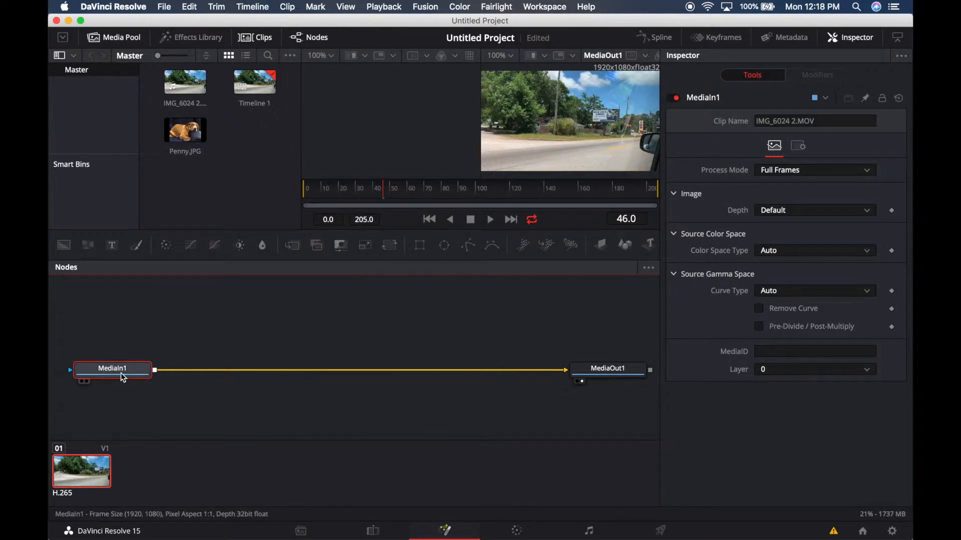
{"action": "left_click", "coordinate": [374, 530]}
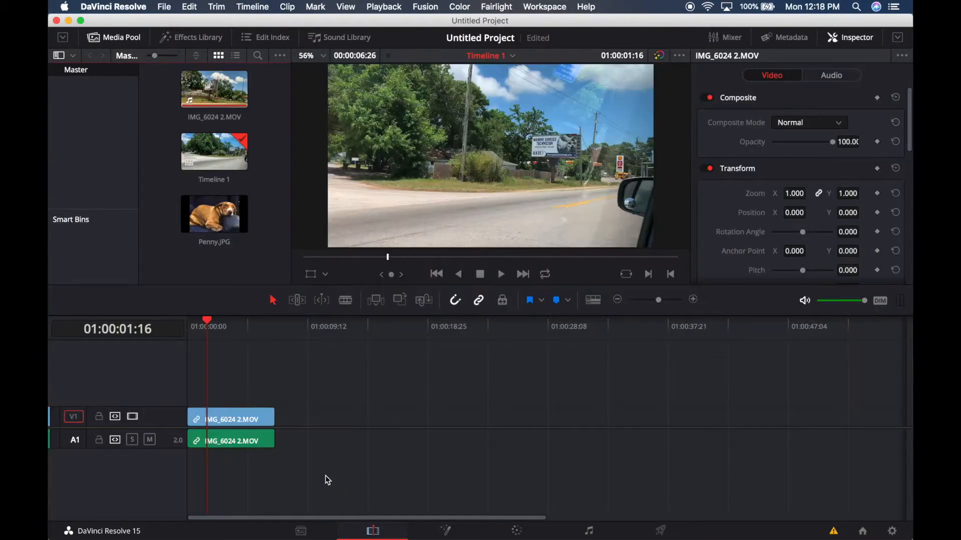
{"action": "left_click", "coordinate": [455, 528]}
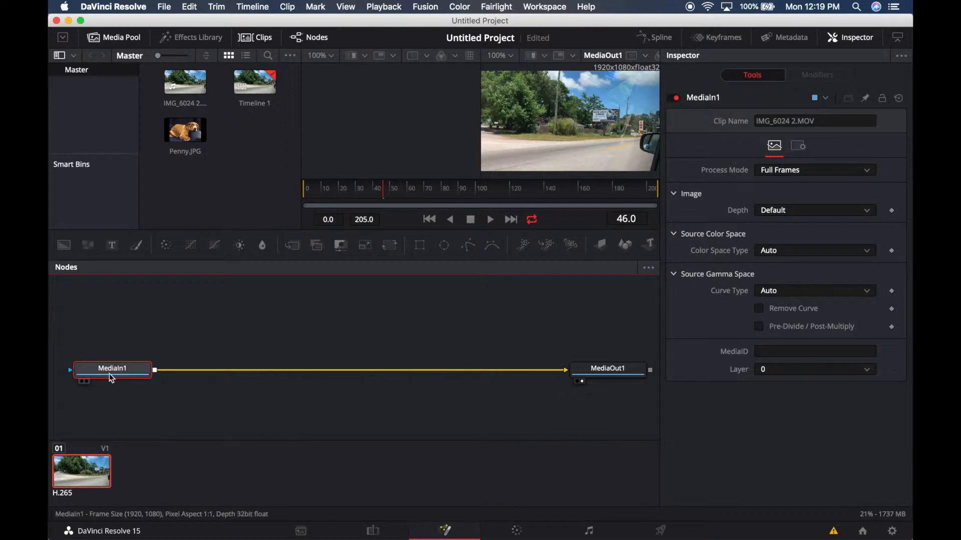
{"action": "mouse_move", "coordinate": [110, 374]}
{"action": "left_click", "coordinate": [88, 382]}
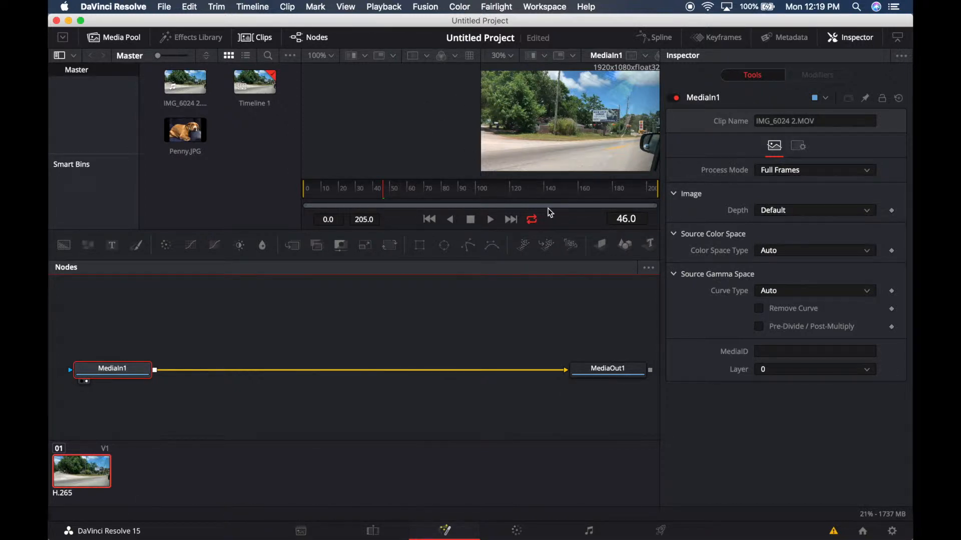
{"action": "left_click", "coordinate": [582, 382]}
- Go to frame 0 and insert a Planar Tracker on the connection between MediaIn1 and MediaOut1
{"action": "key", "text": "Home"}
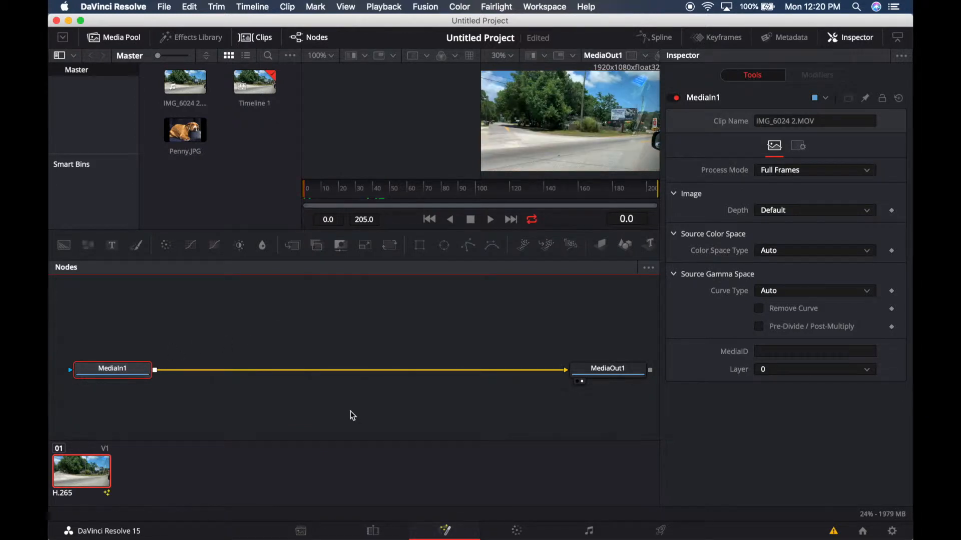
{"action": "right_click", "coordinate": [350, 375]}
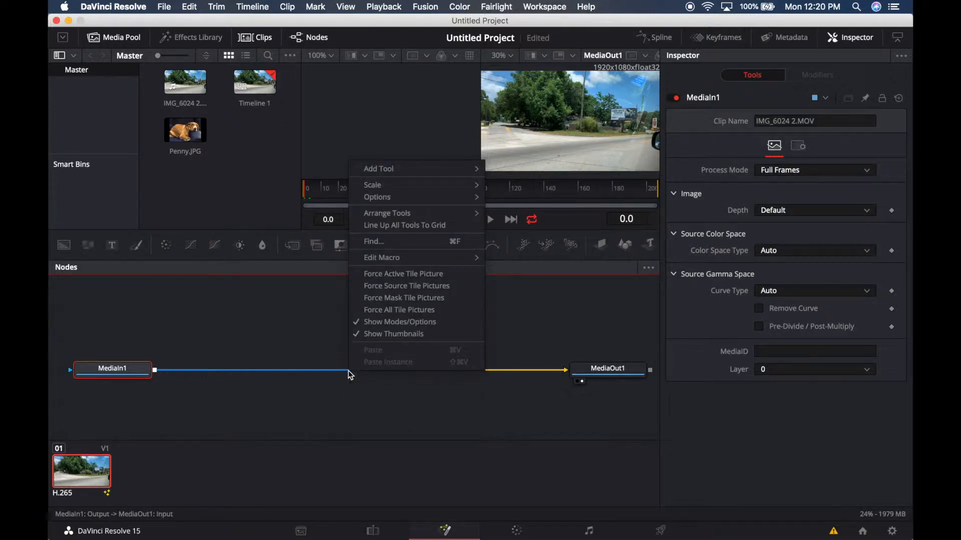
{"action": "mouse_move", "coordinate": [414, 170]}
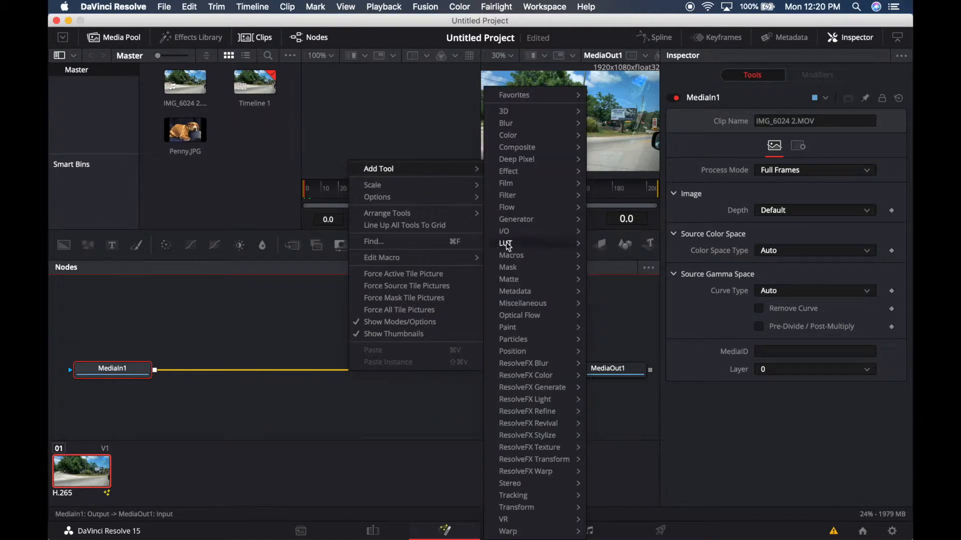
{"action": "mouse_move", "coordinate": [524, 497]}
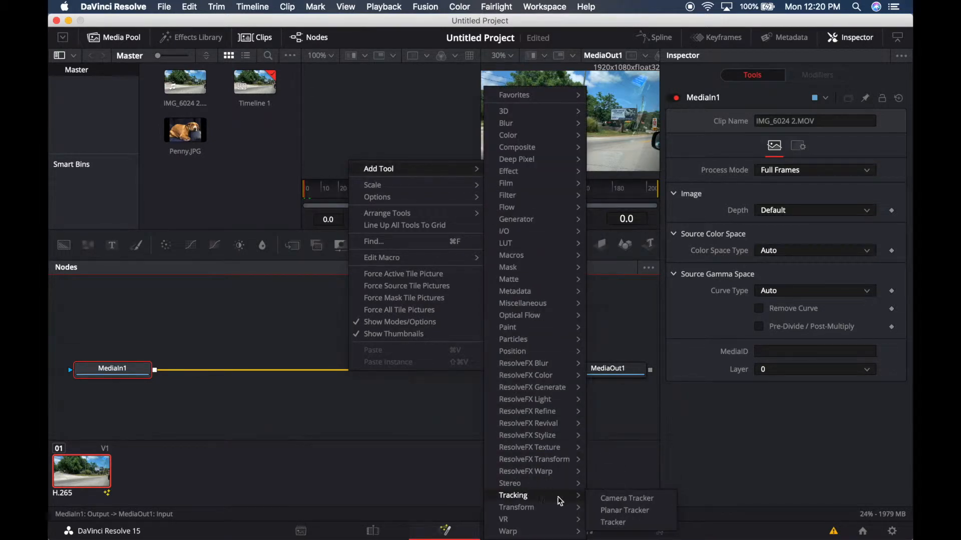
{"action": "left_click", "coordinate": [619, 512]}
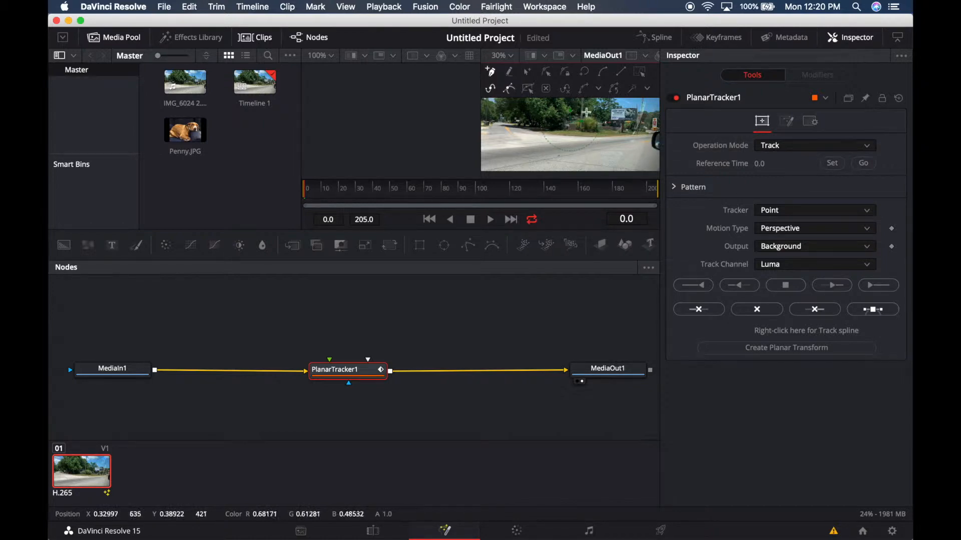
- Outline the Marine Service Technician billboard with a closed tracking shape at its corners, viewing the footage at 100%
{"action": "left_click", "coordinate": [513, 57]}
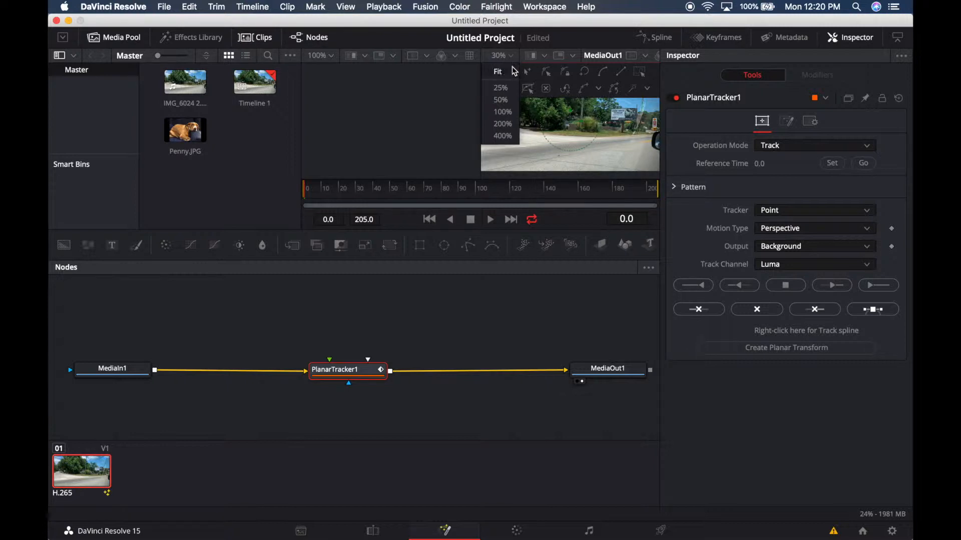
{"action": "left_click", "coordinate": [506, 110]}
{"action": "scroll", "coordinate": [508, 110], "scroll_direction": "right", "scroll_amount": 5}
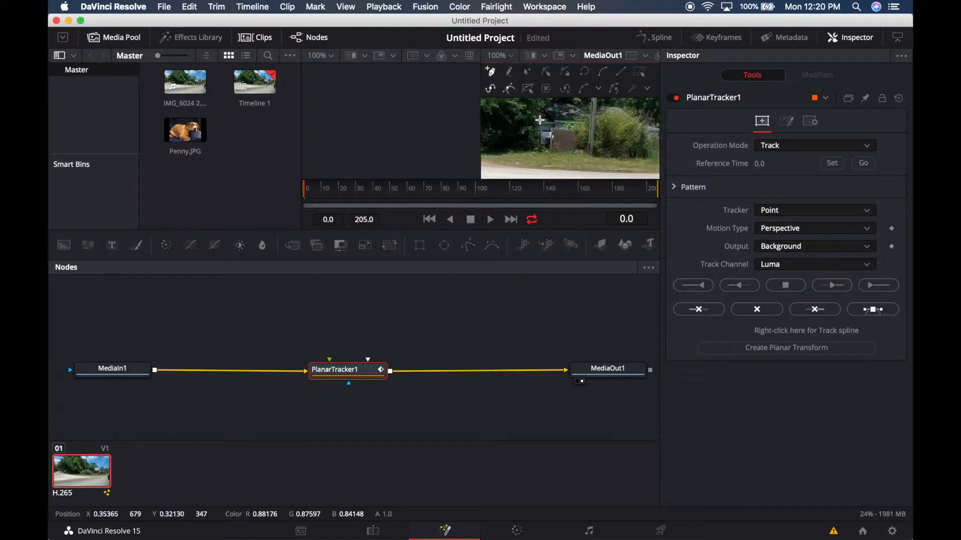
{"action": "scroll", "coordinate": [539, 120], "scroll_direction": "up", "scroll_amount": 2}
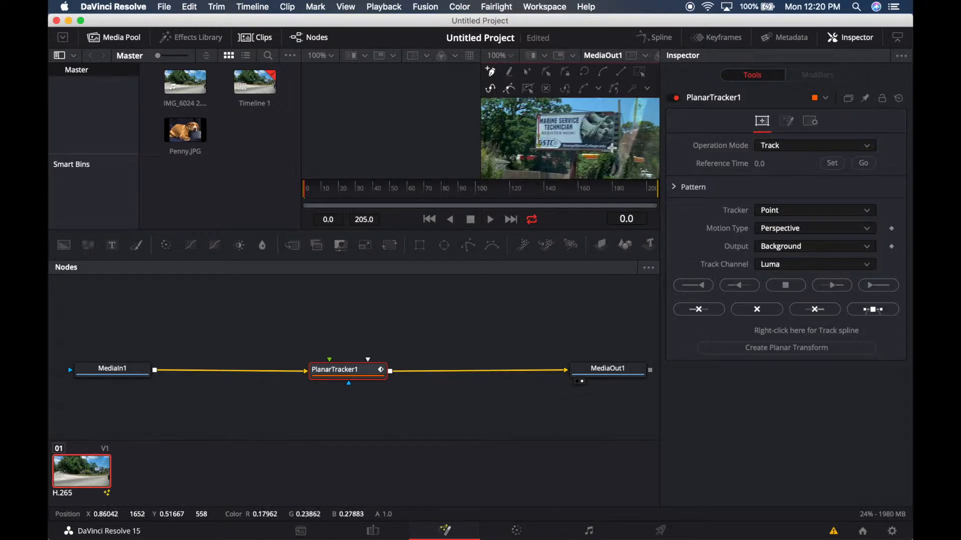
{"action": "left_click", "coordinate": [611, 116]}
{"action": "left_click", "coordinate": [539, 116]}
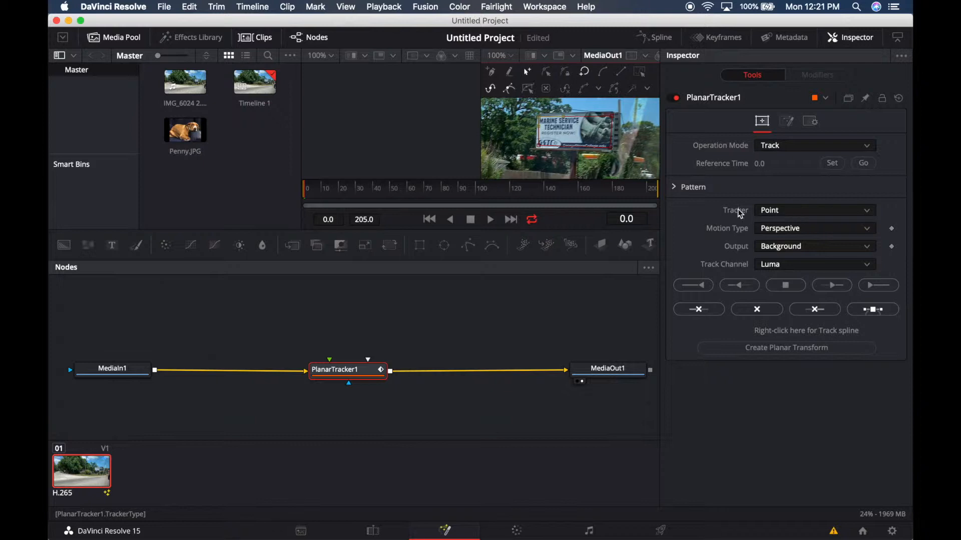
- Set the Planar Tracker to Hybrid Point/Area with frame 0 as reference time, and track the billboard forward to the end
{"action": "left_click", "coordinate": [781, 215]}
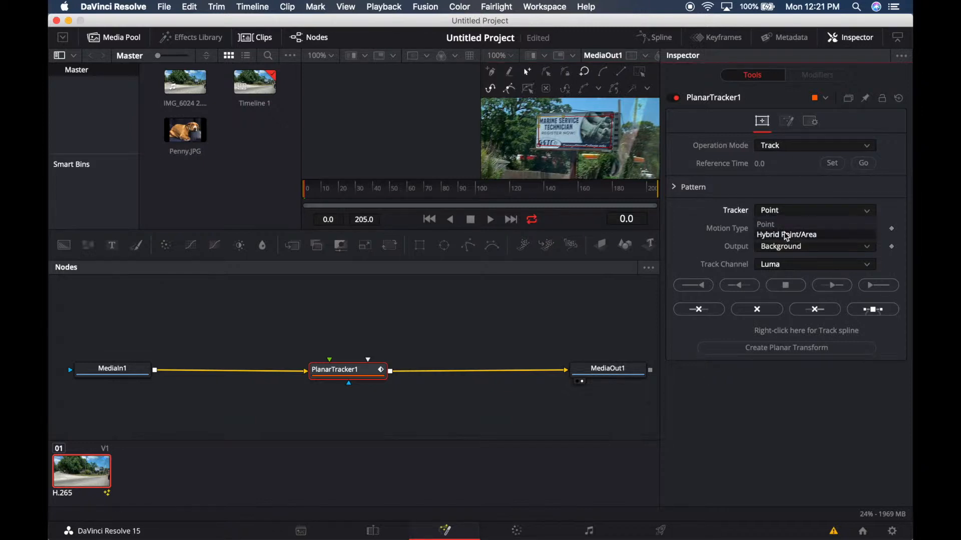
{"action": "left_click", "coordinate": [786, 236]}
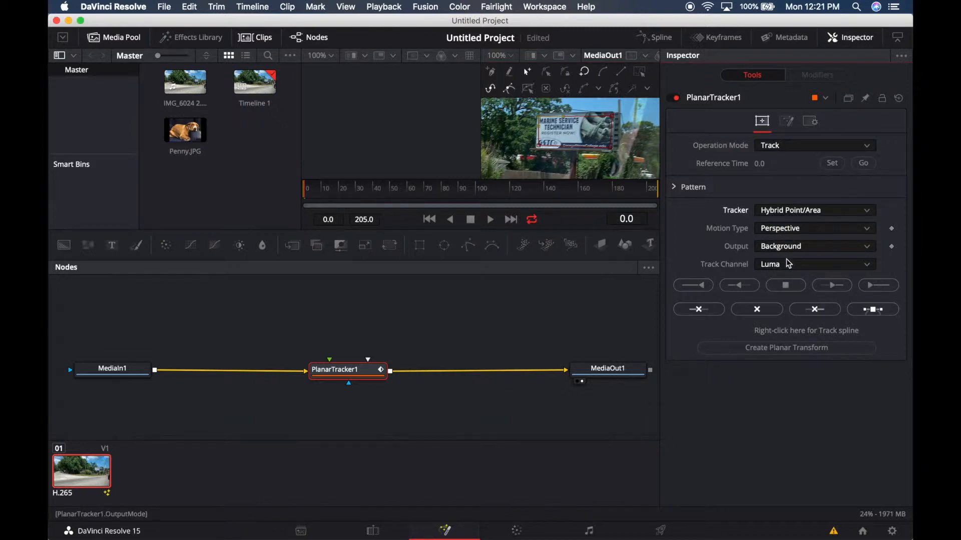
{"action": "left_click", "coordinate": [834, 167]}
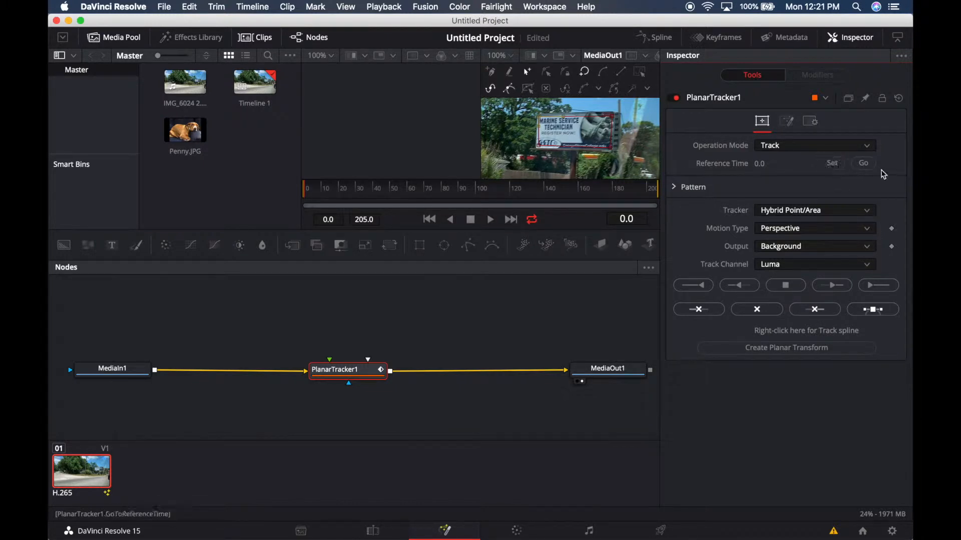
{"action": "left_click", "coordinate": [882, 288]}
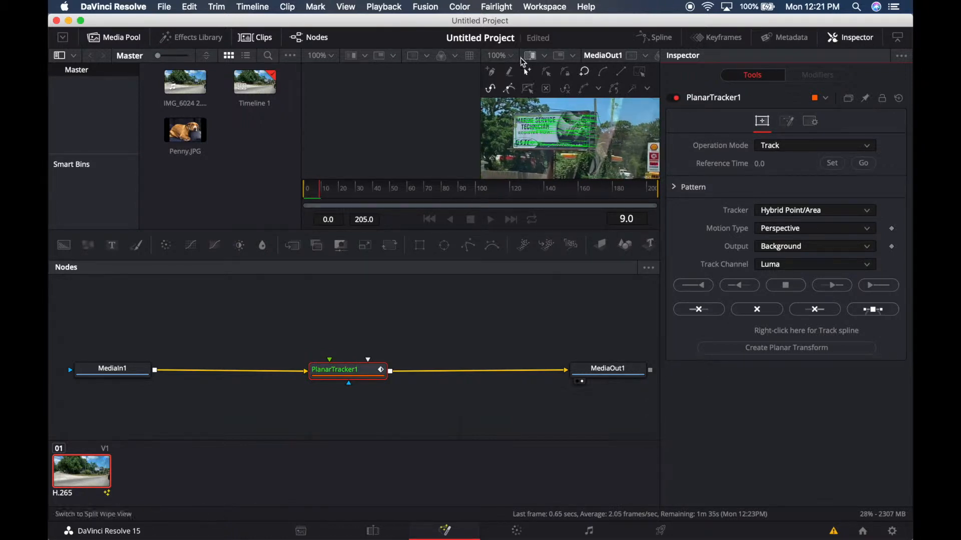
{"action": "left_click", "coordinate": [509, 55]}
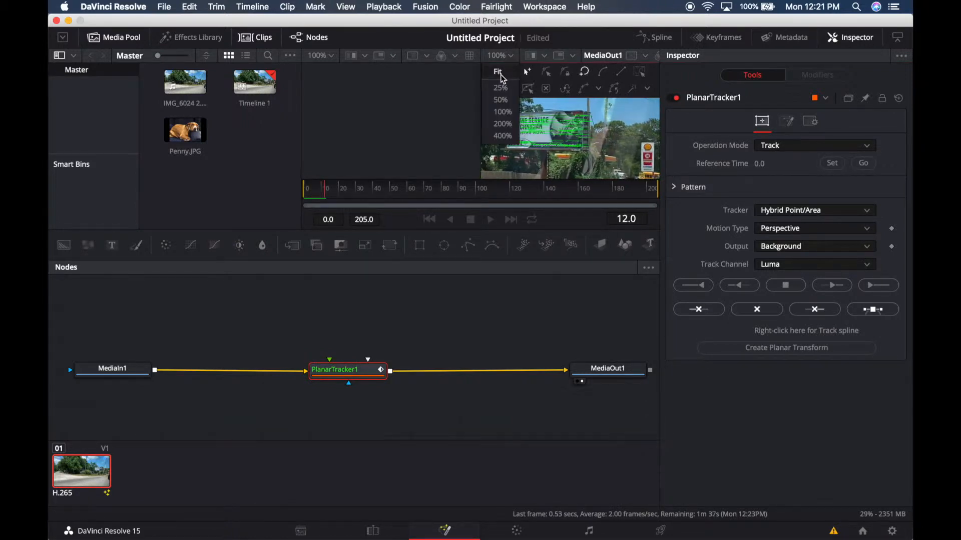
{"action": "left_click", "coordinate": [501, 73]}
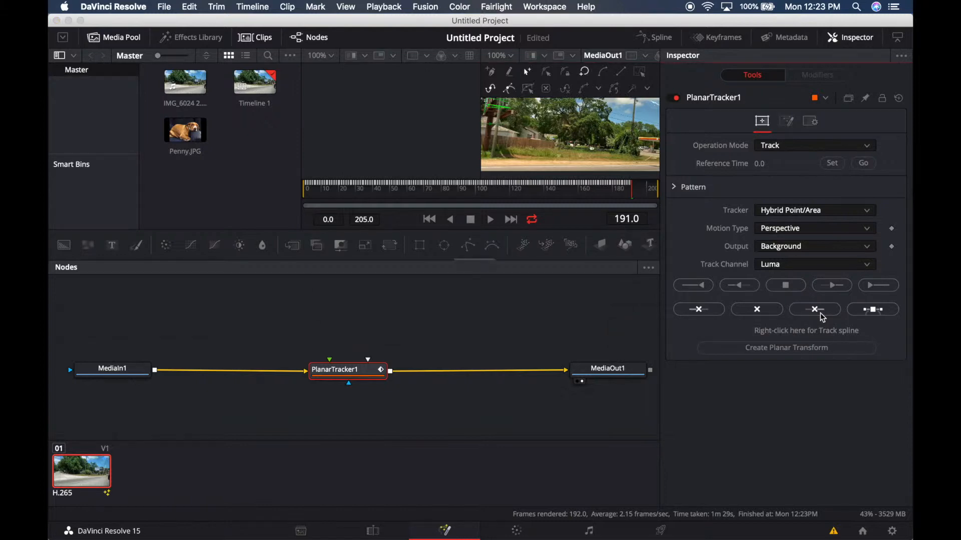
- Trim the tracking data to the end at frame 191 and check the track back at frame 145
{"action": "left_click", "coordinate": [822, 317]}
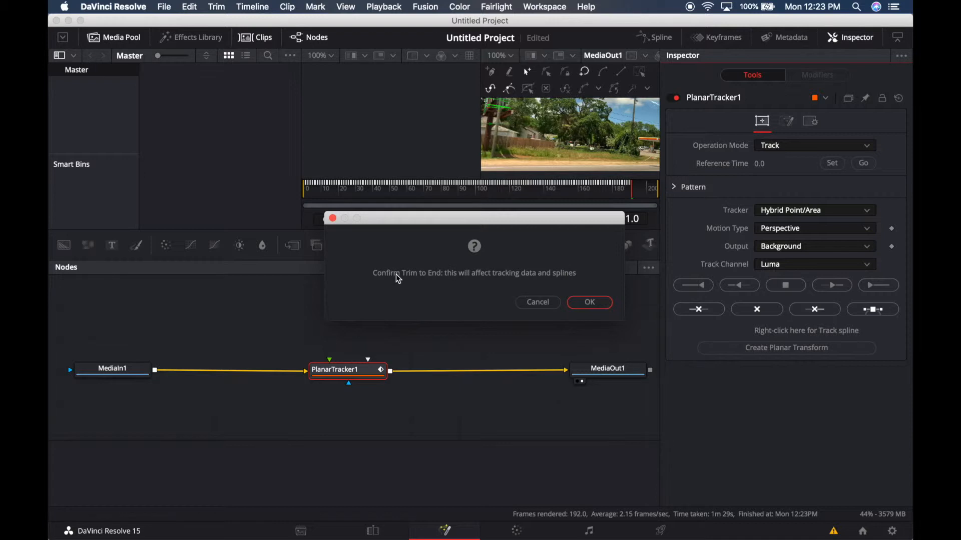
{"action": "left_click", "coordinate": [591, 303]}
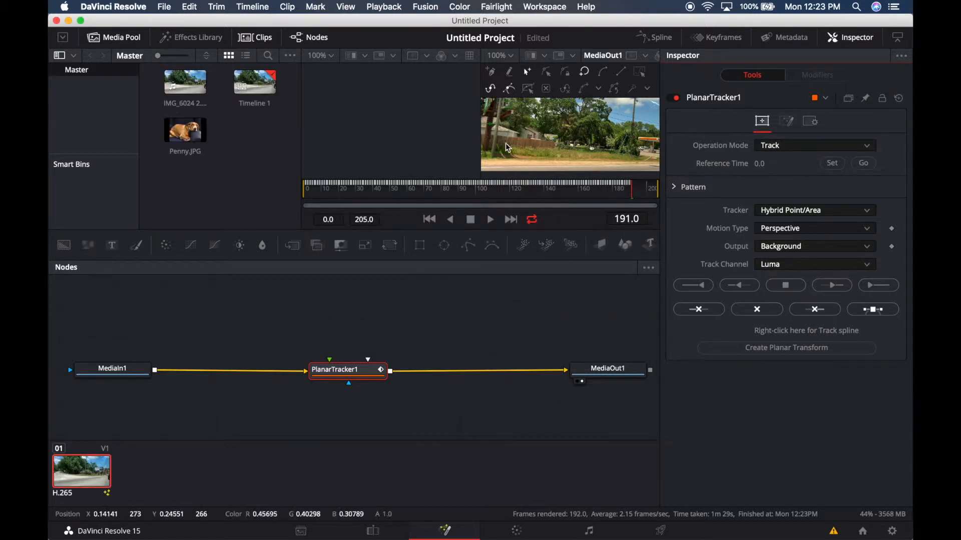
{"action": "left_click_drag", "start_coordinate": [597, 191], "coordinate": [552, 185]}
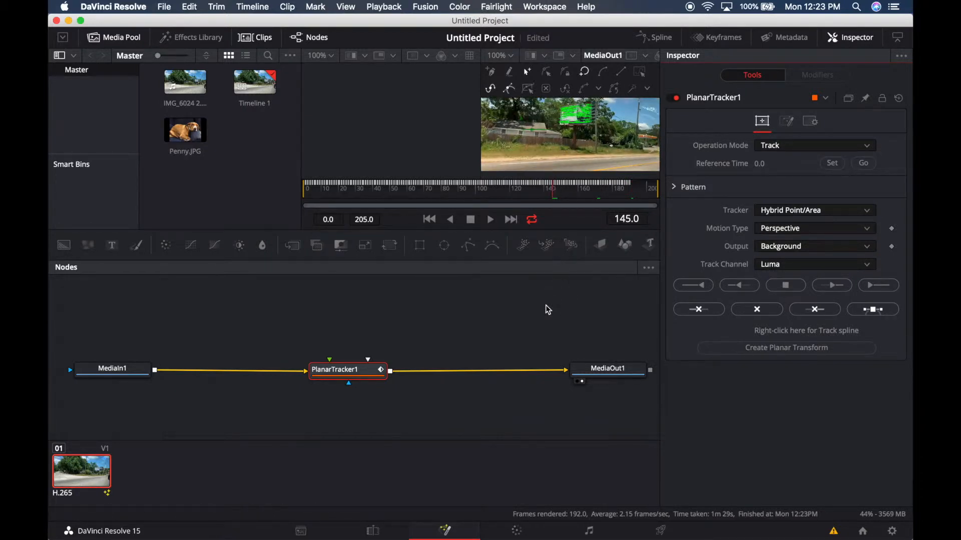
- Add Penny.JPG to the node graph below MediaIn1 and show it in the first viewer
{"action": "scroll", "coordinate": [227, 380], "scroll_direction": "down", "scroll_amount": 3}
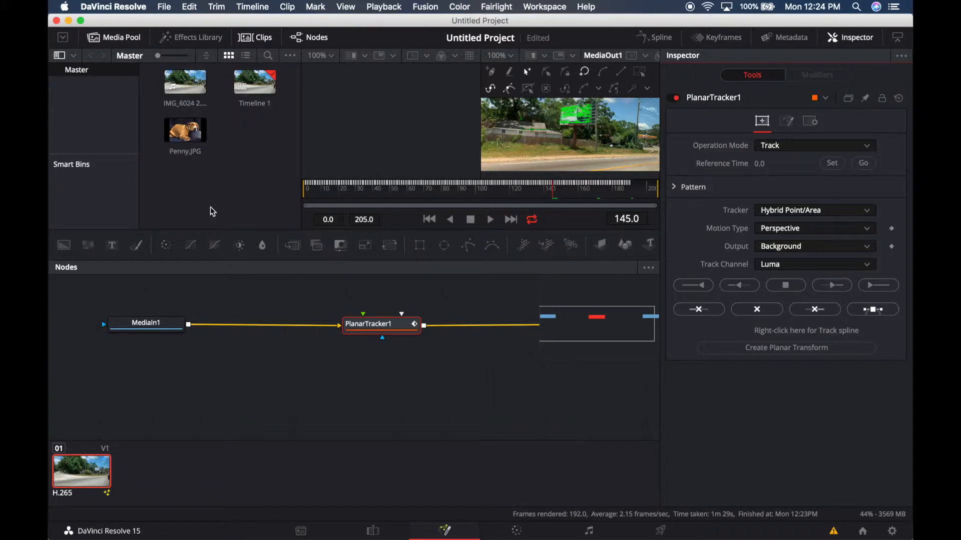
{"action": "left_click_drag", "start_coordinate": [188, 136], "coordinate": [159, 386]}
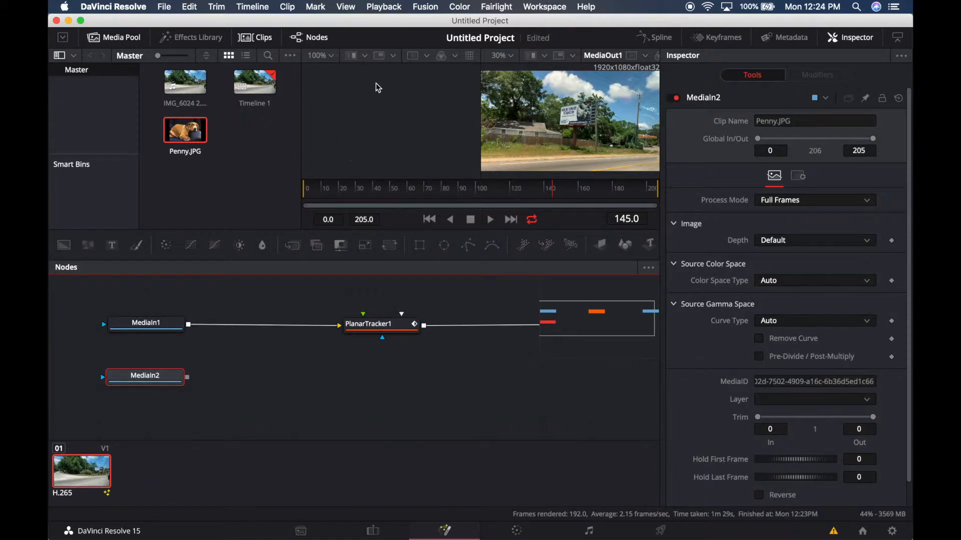
{"action": "left_click", "coordinate": [115, 390]}
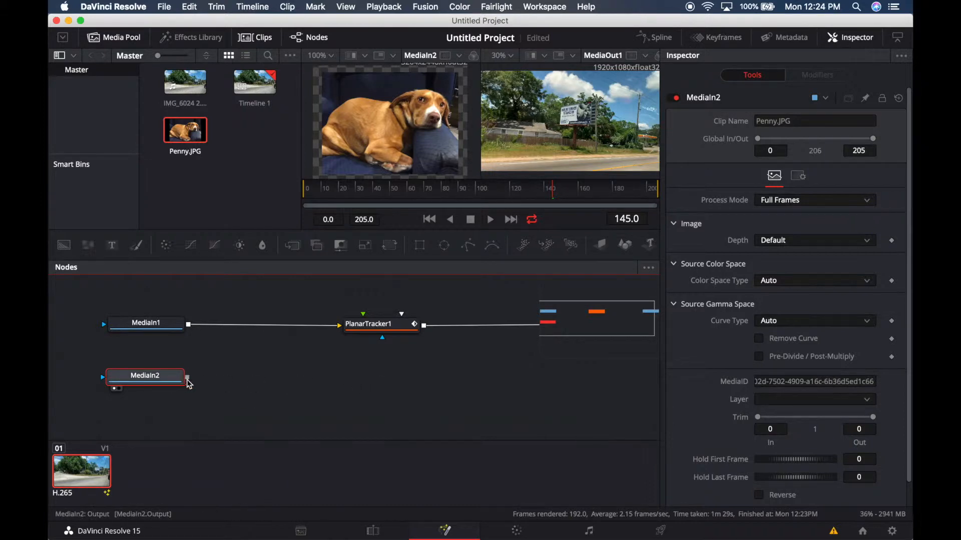
- Connect the Penny.JPG node to PlanarTracker1's corner pin input and set the tracker's operation mode to Corner Pin
{"action": "left_click_drag", "start_coordinate": [188, 380], "coordinate": [365, 318]}
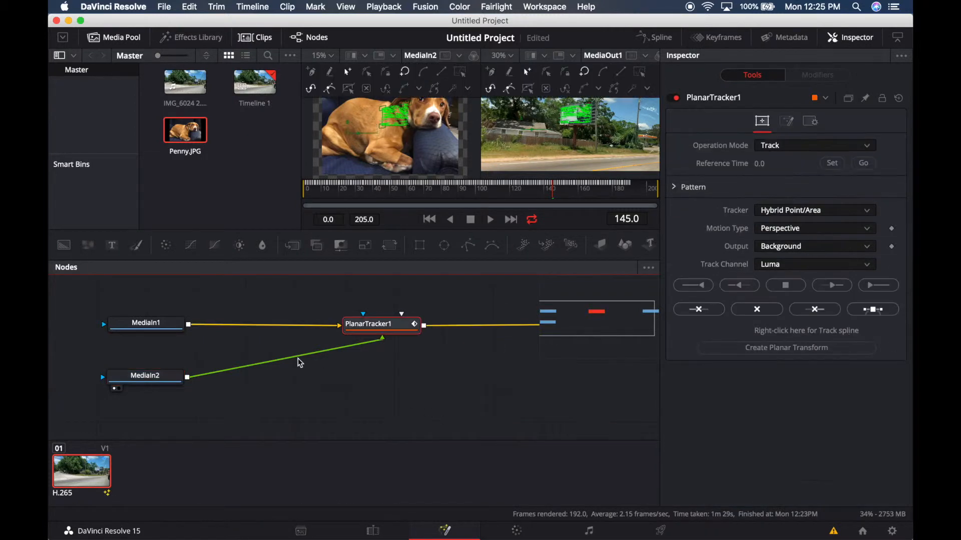
{"action": "left_click", "coordinate": [161, 377]}
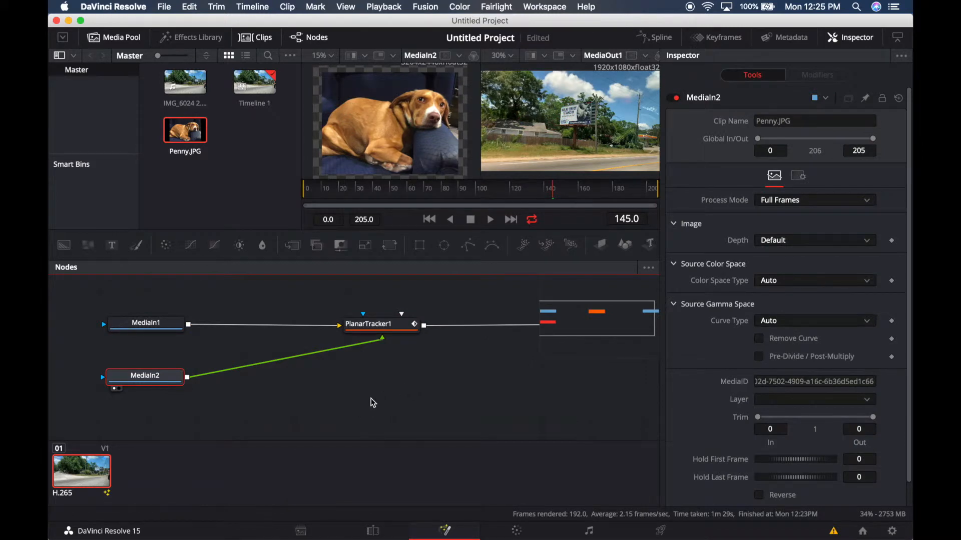
{"action": "left_click", "coordinate": [399, 331]}
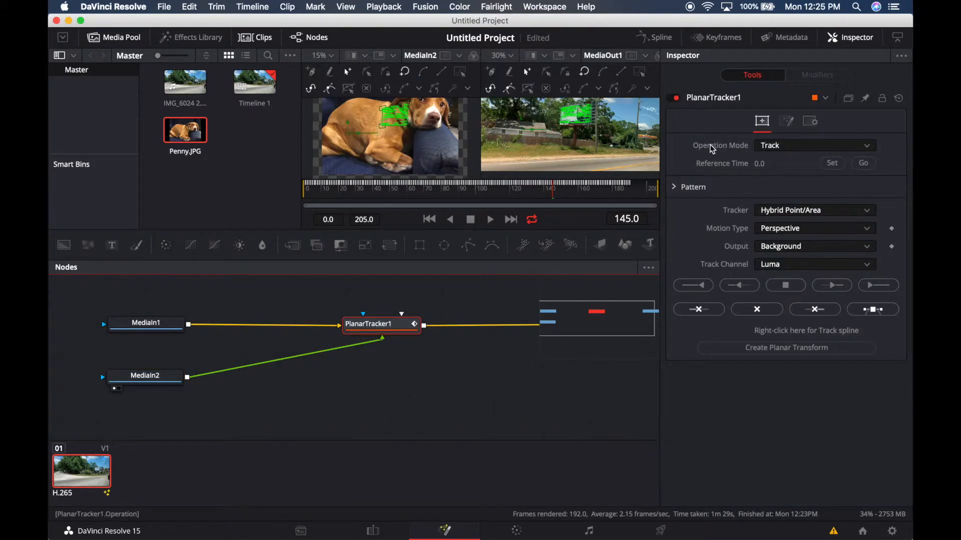
{"action": "left_click", "coordinate": [789, 150]}
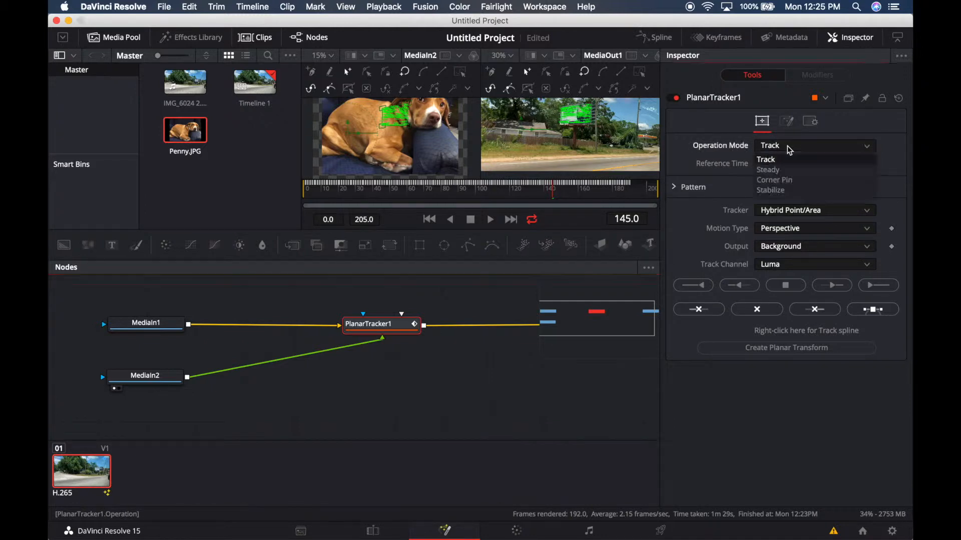
{"action": "left_click", "coordinate": [775, 180]}
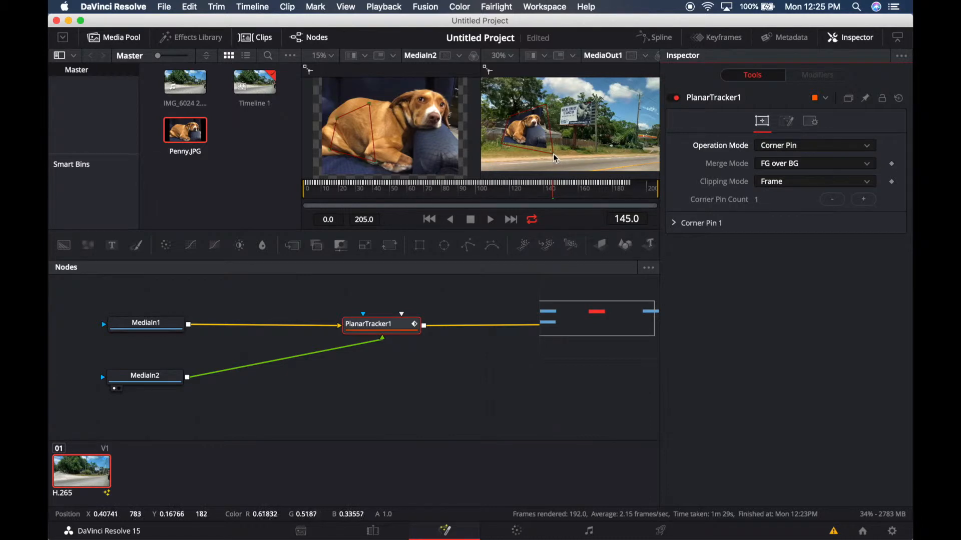
- Fit the corners of the Penny.JPG overlay to the billboard's corners, viewing the output at 100%
{"action": "left_click_drag", "start_coordinate": [575, 155], "coordinate": [592, 108]}
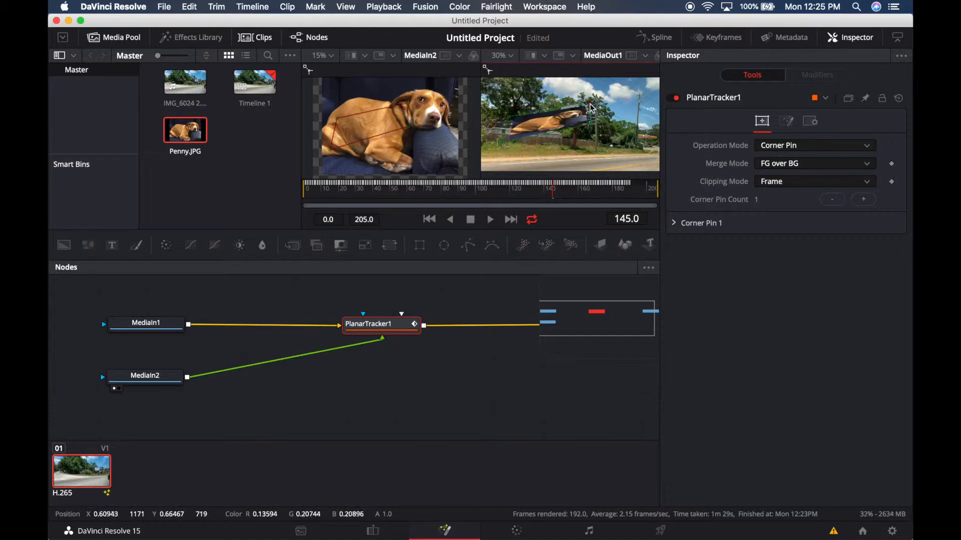
{"action": "left_click", "coordinate": [511, 56]}
{"action": "left_click", "coordinate": [502, 111]}
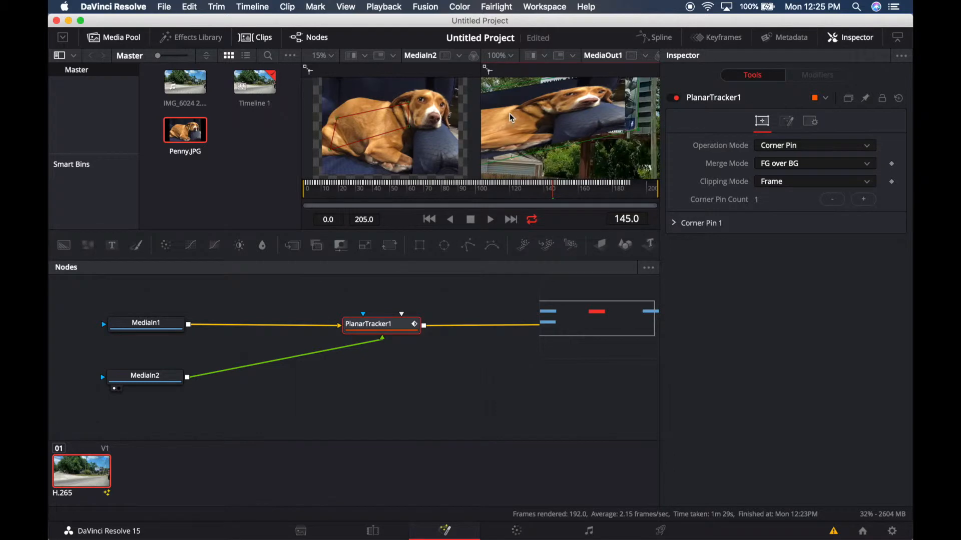
{"action": "scroll", "coordinate": [547, 126], "scroll_direction": "up", "scroll_amount": 5}
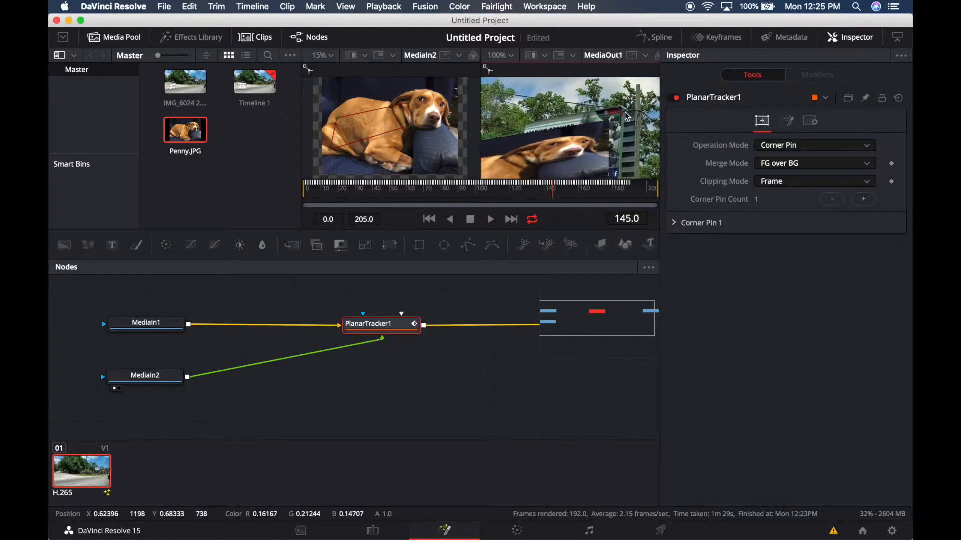
{"action": "left_click_drag", "start_coordinate": [622, 114], "coordinate": [617, 105]}
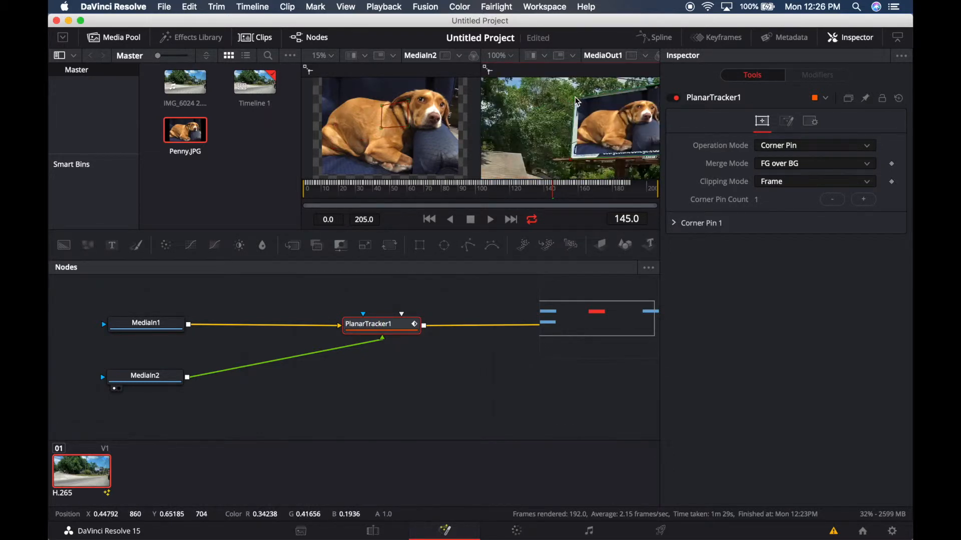
{"action": "left_click_drag", "start_coordinate": [574, 97], "coordinate": [576, 100]}
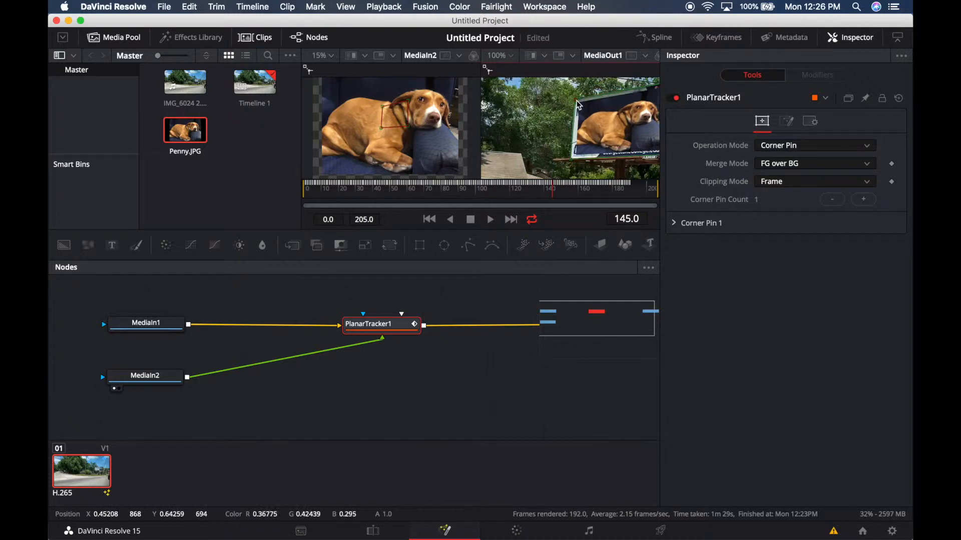
{"action": "scroll", "coordinate": [589, 105], "scroll_direction": "right", "scroll_amount": 1}
{"action": "scroll", "coordinate": [591, 109], "scroll_direction": "right", "scroll_amount": 3}
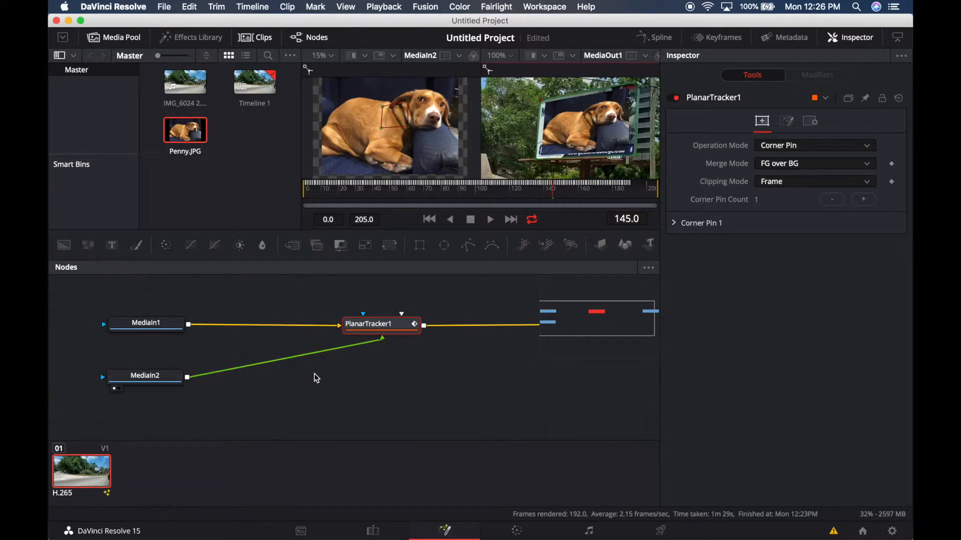
- Insert a Transform node between MediaIn2 and PlanarTracker1 and place it directly below the tracker
{"action": "right_click", "coordinate": [289, 358]}
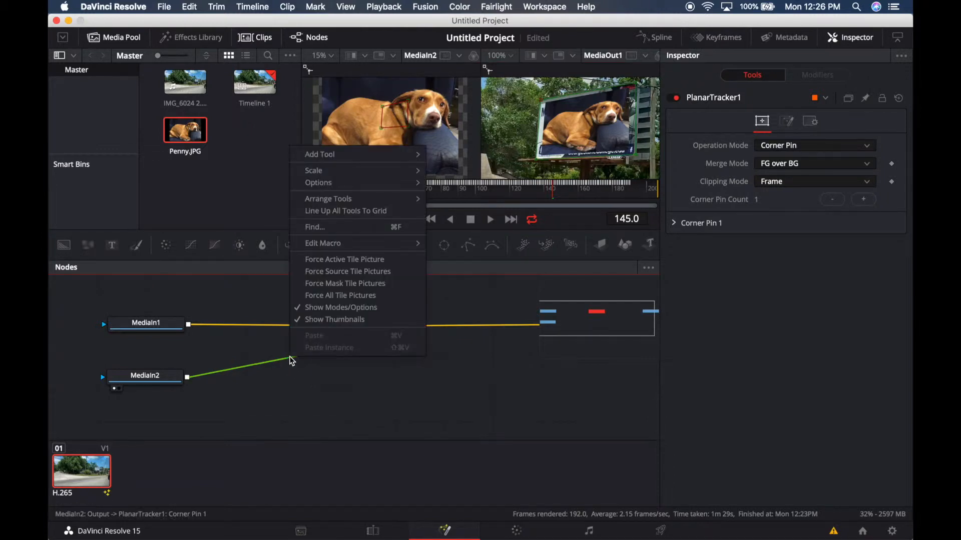
{"action": "mouse_move", "coordinate": [377, 158]}
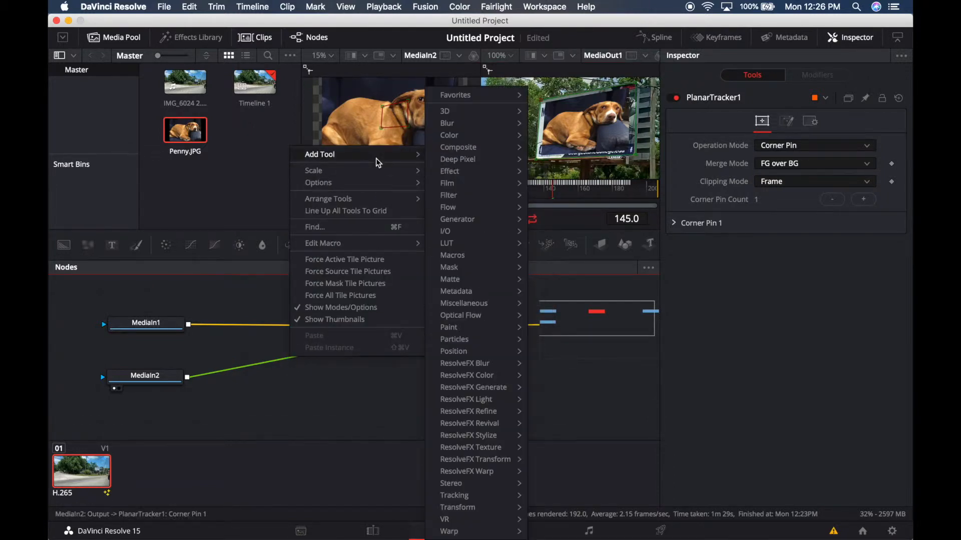
{"action": "mouse_move", "coordinate": [474, 508]}
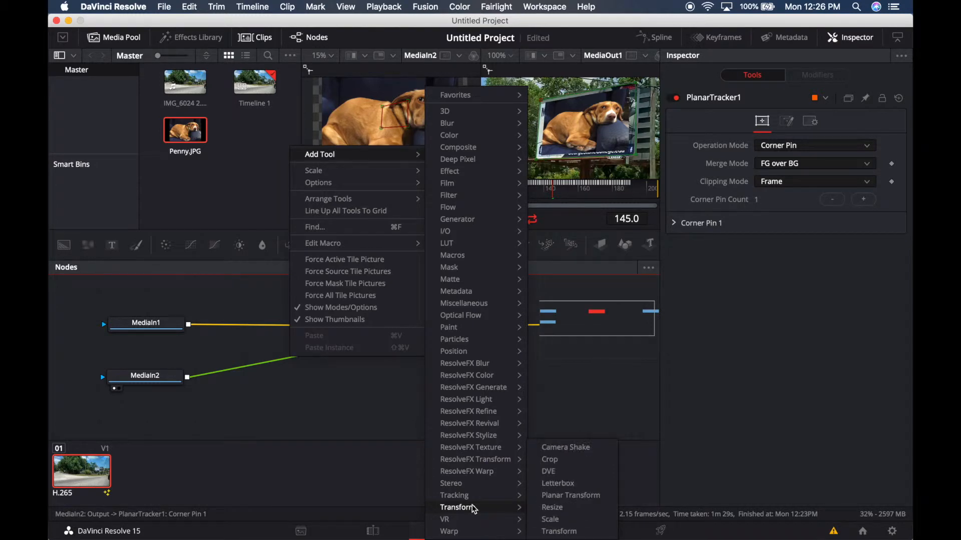
{"action": "left_click", "coordinate": [544, 533]}
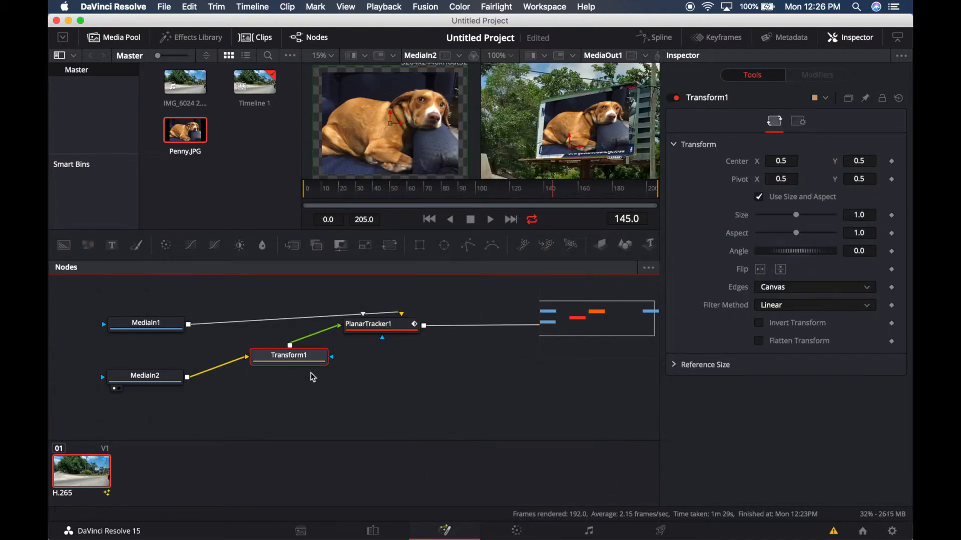
{"action": "left_click_drag", "start_coordinate": [316, 362], "coordinate": [408, 385]}
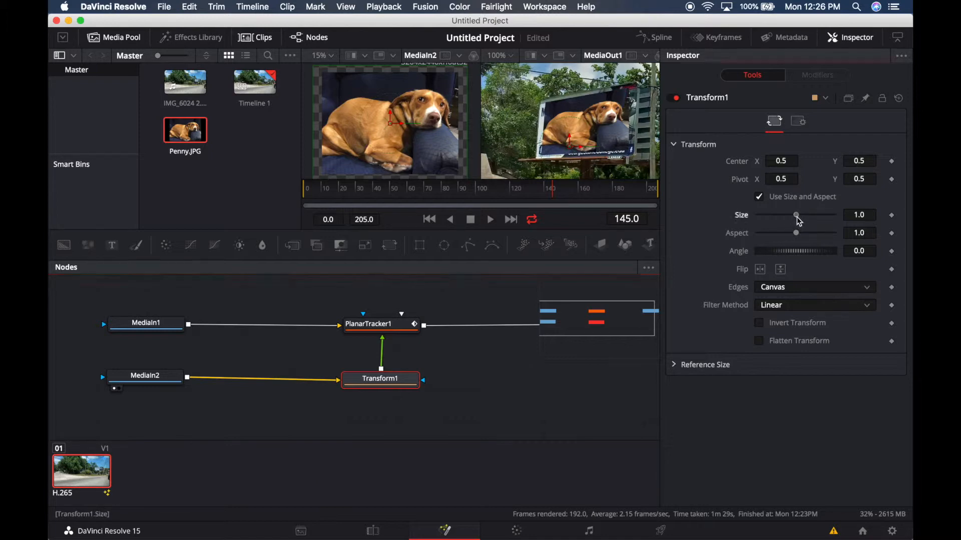
- Enlarge the Penny.JPG picture to a Transform size of 1.19 so it covers the billboard
{"action": "left_click_drag", "start_coordinate": [799, 221], "coordinate": [802, 222]}
{"action": "left_click_drag", "start_coordinate": [802, 221], "coordinate": [807, 221]}
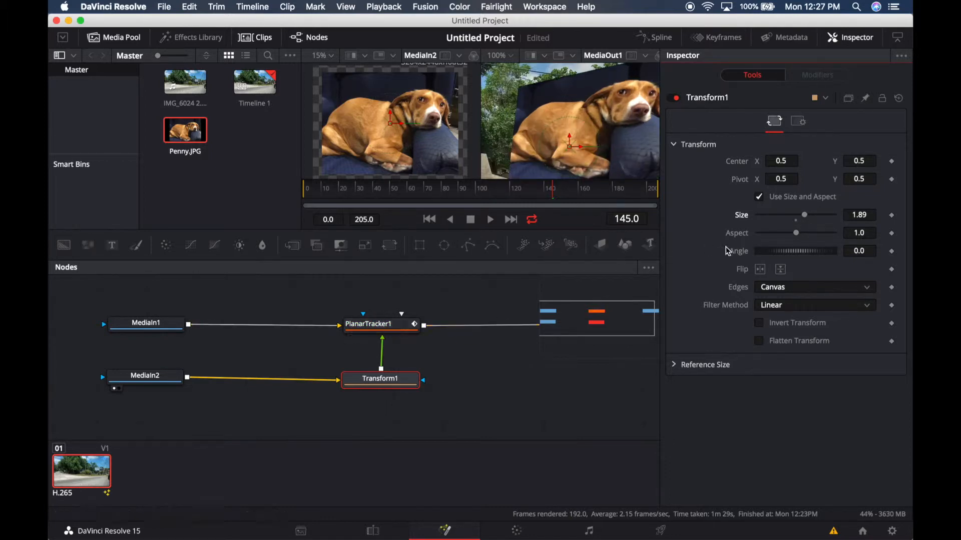
{"action": "left_click_drag", "start_coordinate": [804, 221], "coordinate": [800, 218]}
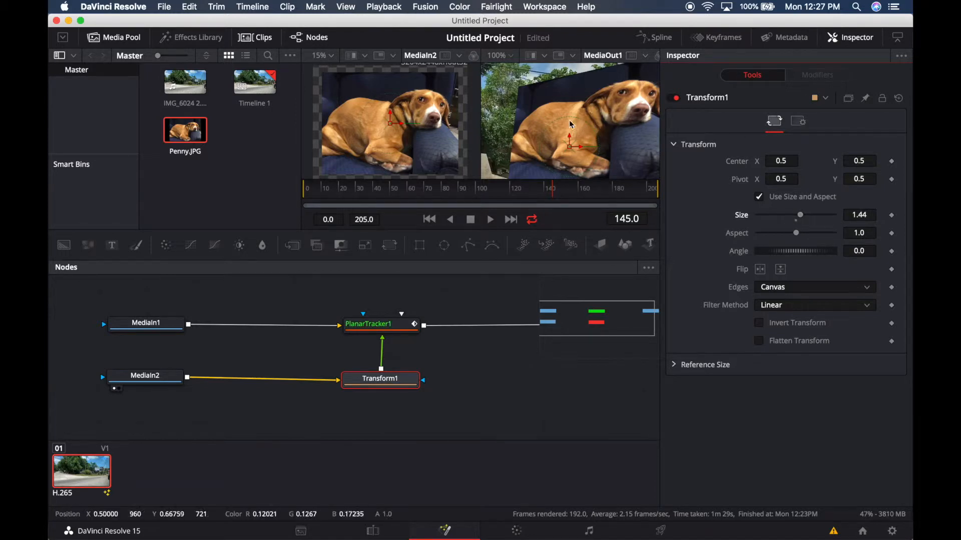
- Play the composite from frame 0, skipping ahead to frame 117 and on to the end, to check how the picture follows the billboard
{"action": "left_click_drag", "start_coordinate": [325, 192], "coordinate": [362, 190]}
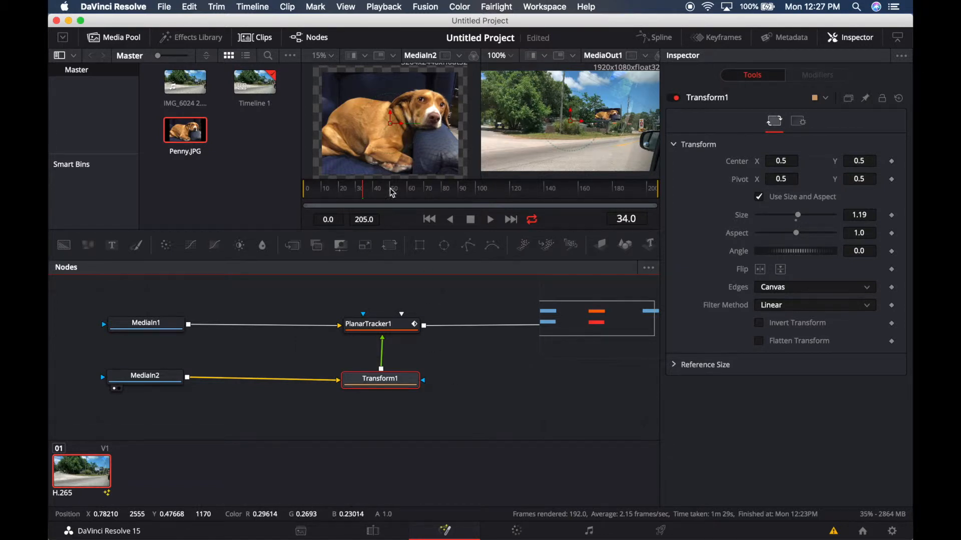
{"action": "left_click", "coordinate": [313, 191]}
{"action": "left_click_drag", "start_coordinate": [313, 191], "coordinate": [305, 191]}
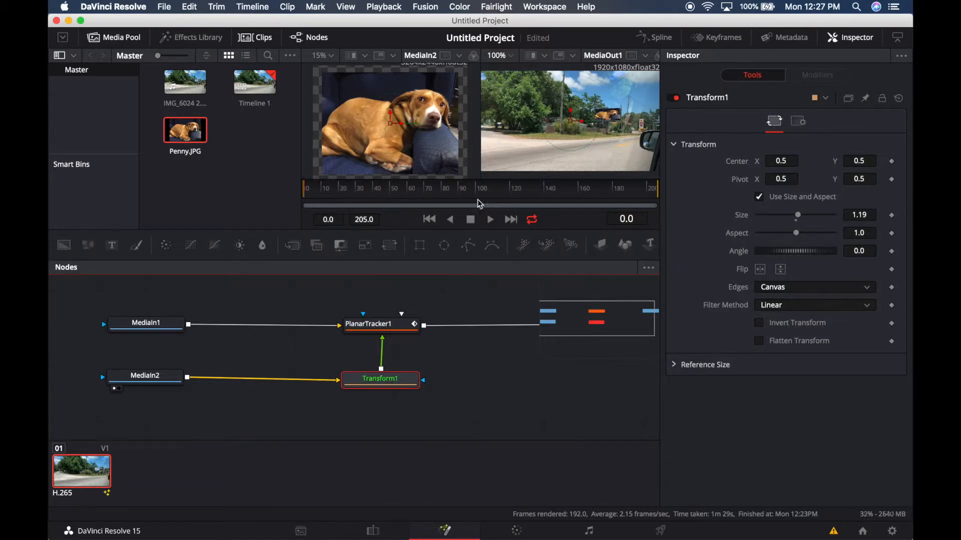
{"action": "left_click", "coordinate": [490, 221]}
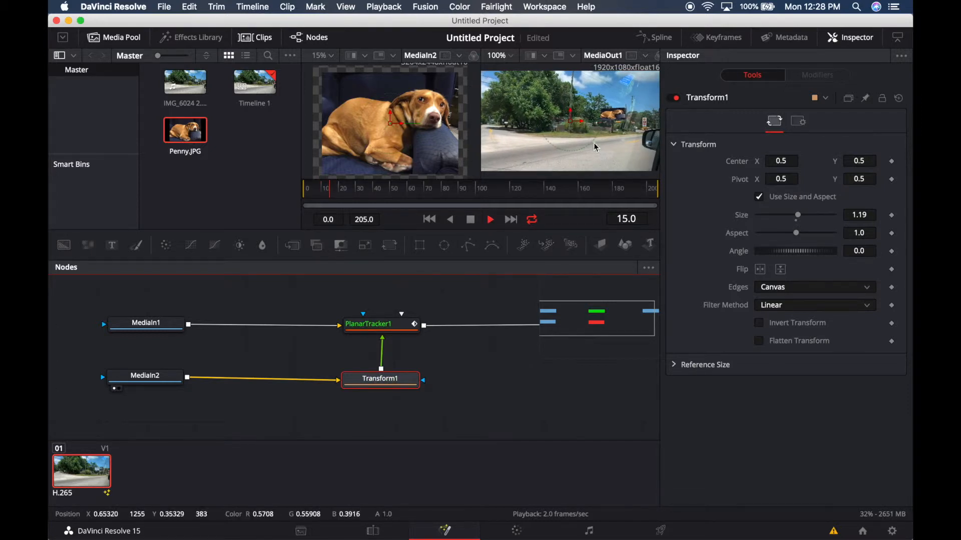
{"action": "left_click", "coordinate": [504, 190]}
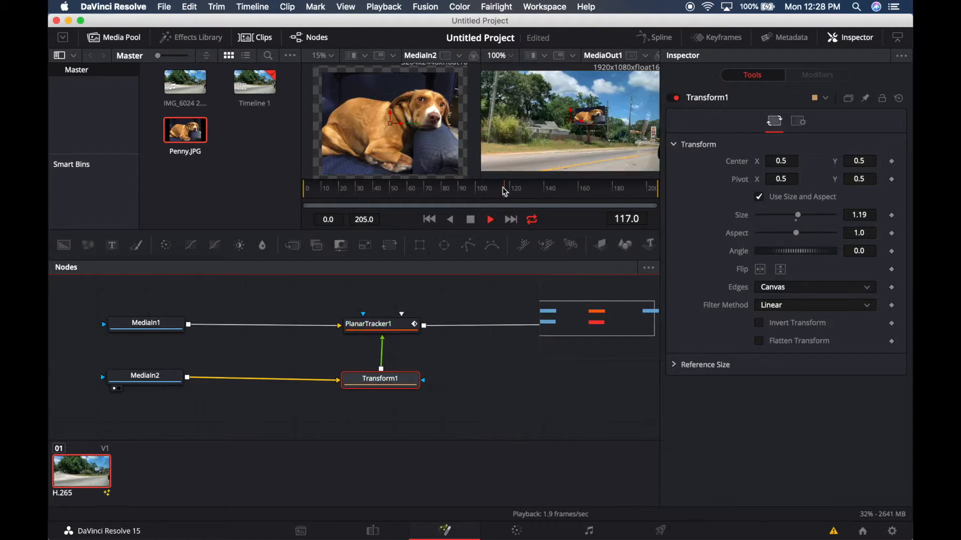
{"action": "left_click", "coordinate": [586, 189]}
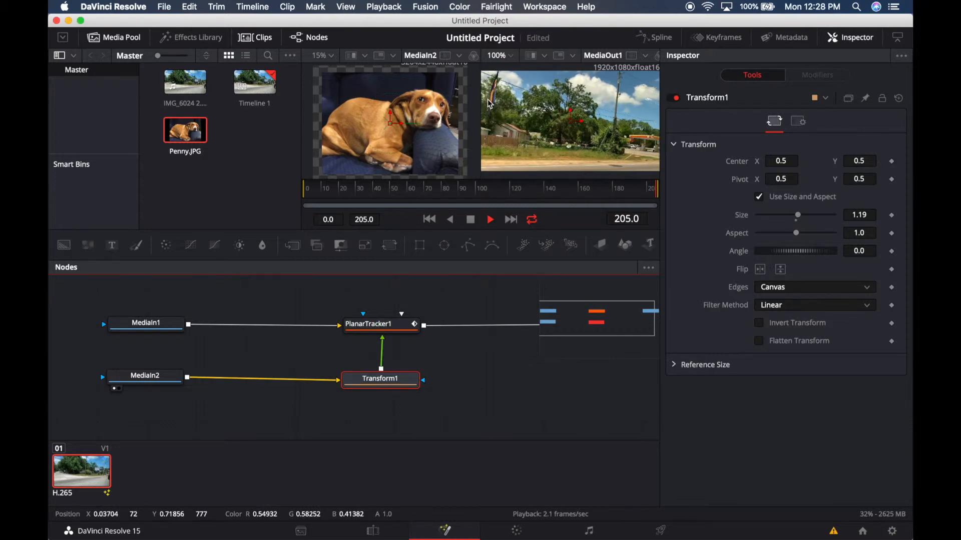
{"action": "left_click", "coordinate": [471, 223]}
- Examine the frames between 183 and 191 to find where the billboard leaves the shot
{"action": "left_click_drag", "start_coordinate": [575, 189], "coordinate": [621, 194]}
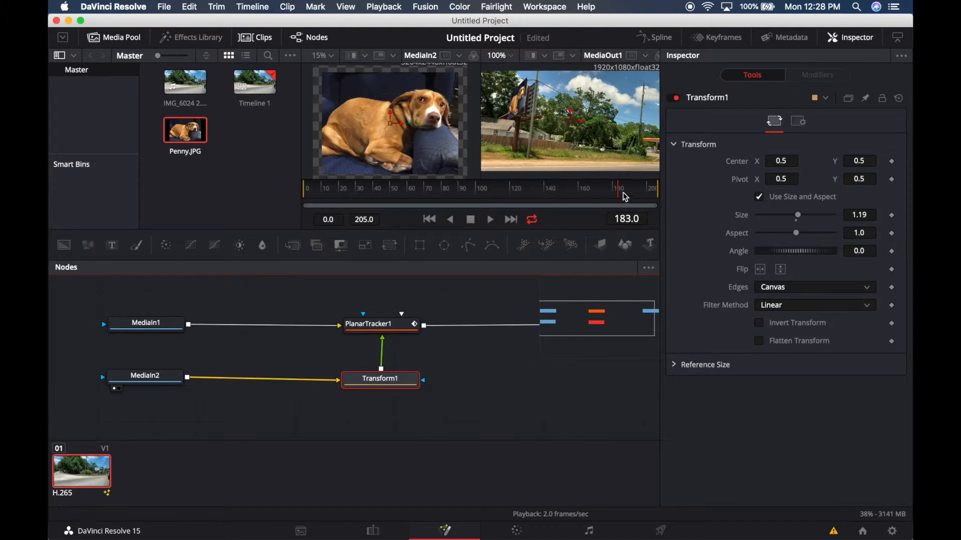
{"action": "left_click", "coordinate": [623, 193]}
{"action": "left_click_drag", "start_coordinate": [626, 192], "coordinate": [627, 193]}
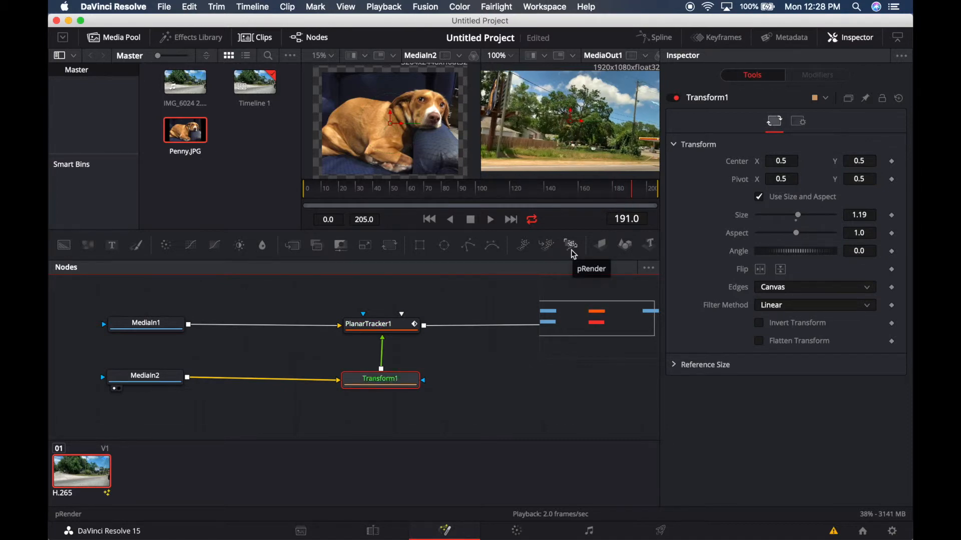
{"action": "key", "text": "Left"}
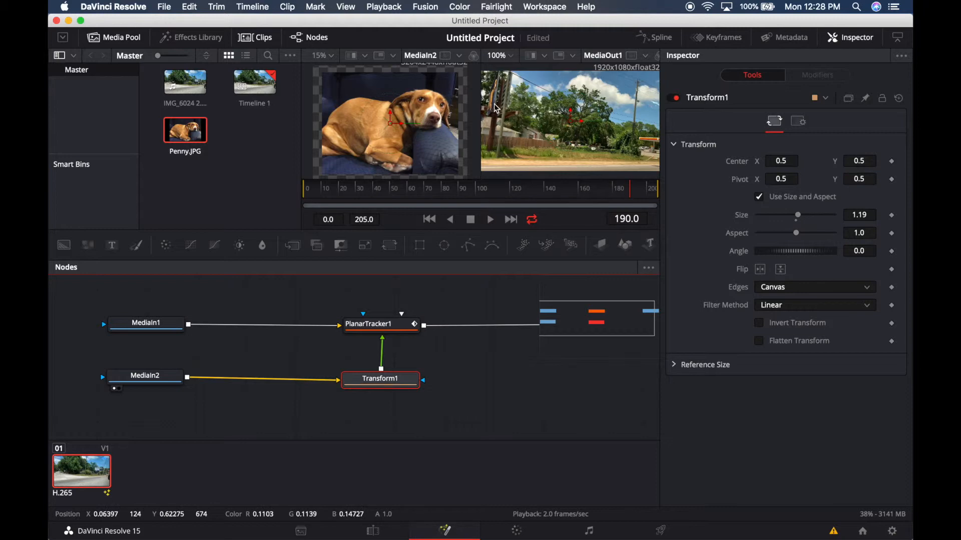
{"action": "key", "text": "Right"}
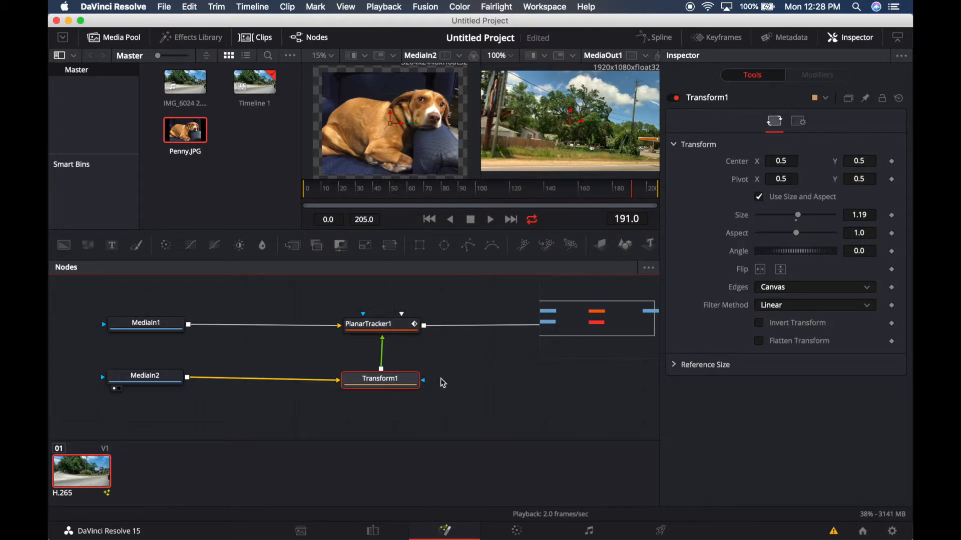
- Set the Penny.JPG node's Global Out to frame 191 and check the output at frame 190
{"action": "left_click", "coordinate": [160, 385]}
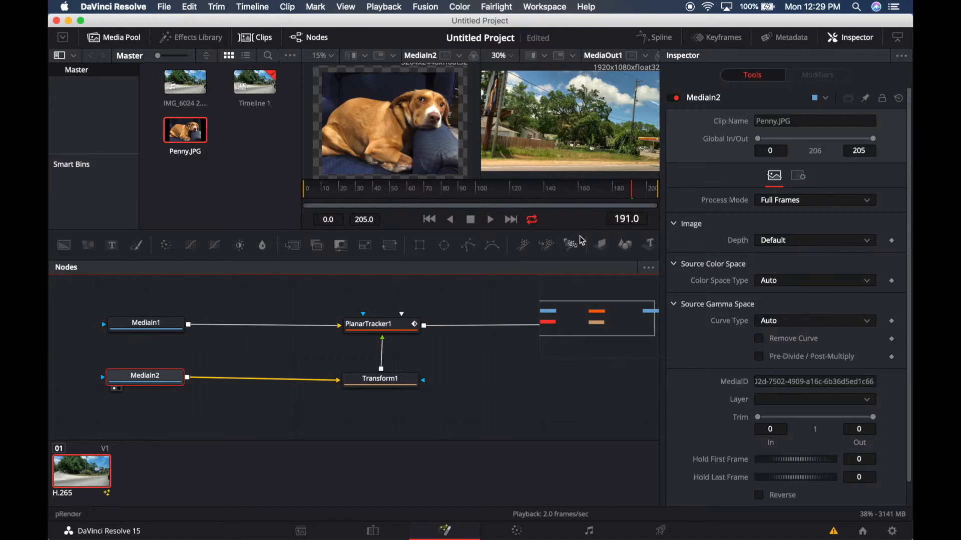
{"action": "left_click", "coordinate": [863, 150]}
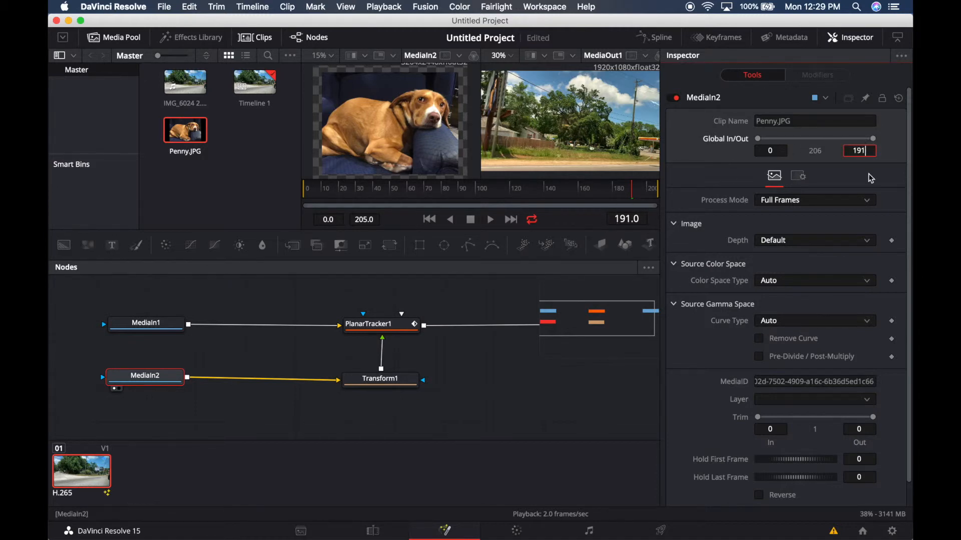
{"action": "key", "text": "Tab"}
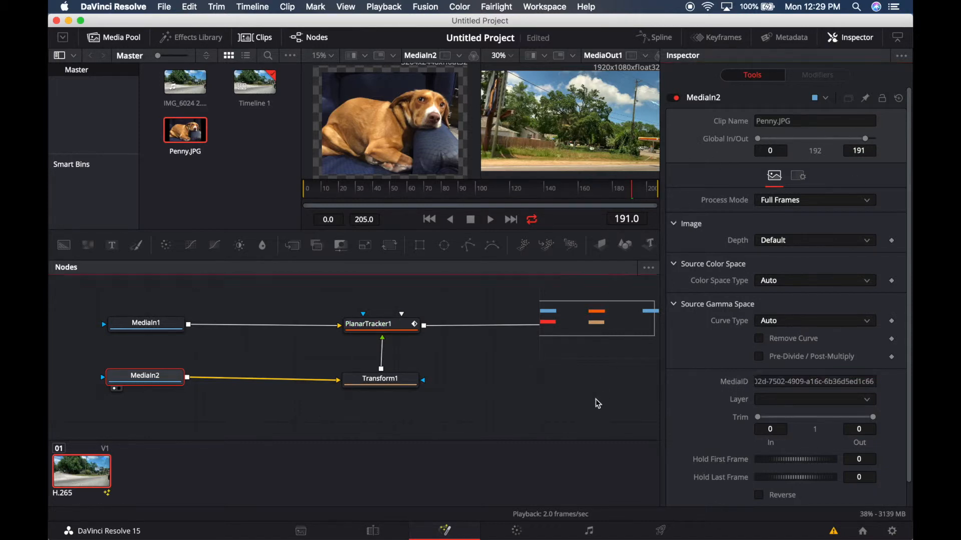
{"action": "left_click", "coordinate": [626, 198]}
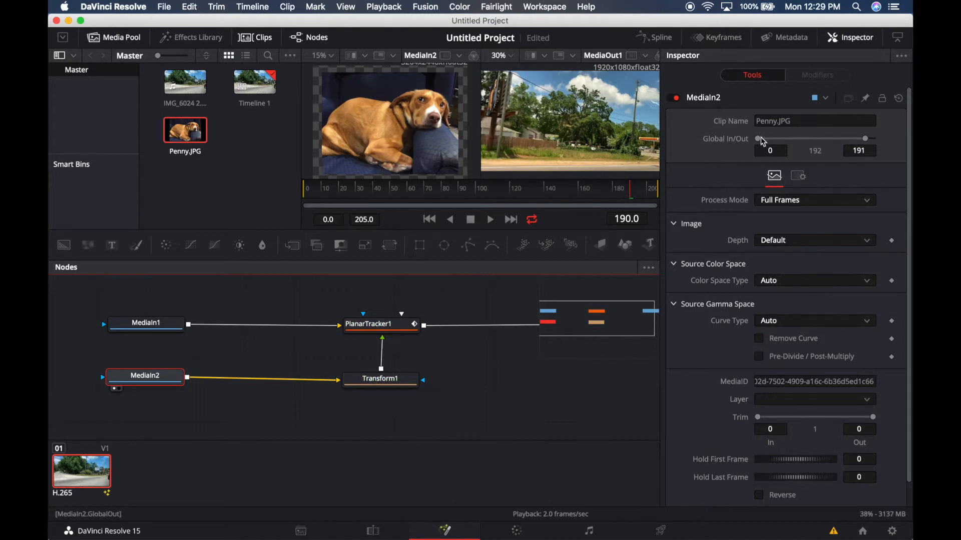
- Turn off looping for the Penny.JPG node and enter 191 again as its Global Out frame
{"action": "scroll", "coordinate": [789, 146], "scroll_direction": "down", "scroll_amount": 2}
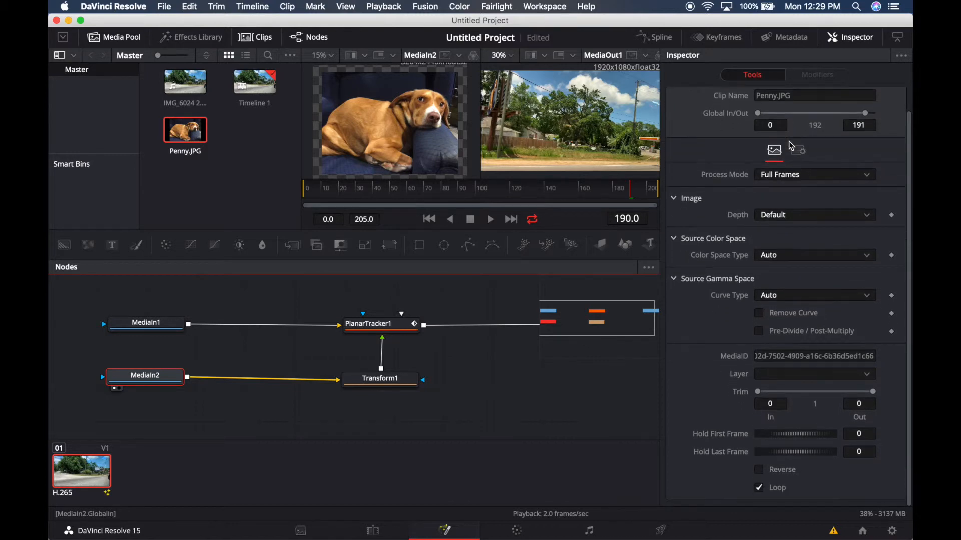
{"action": "left_click", "coordinate": [758, 488]}
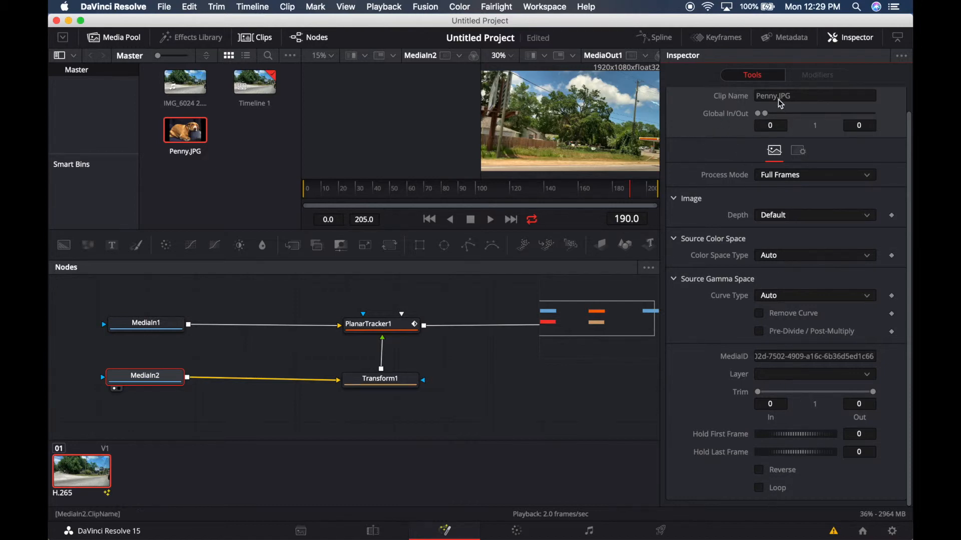
{"action": "left_click", "coordinate": [859, 126]}
{"action": "key", "text": "BackSpace"}
{"action": "type", "text": "191"}
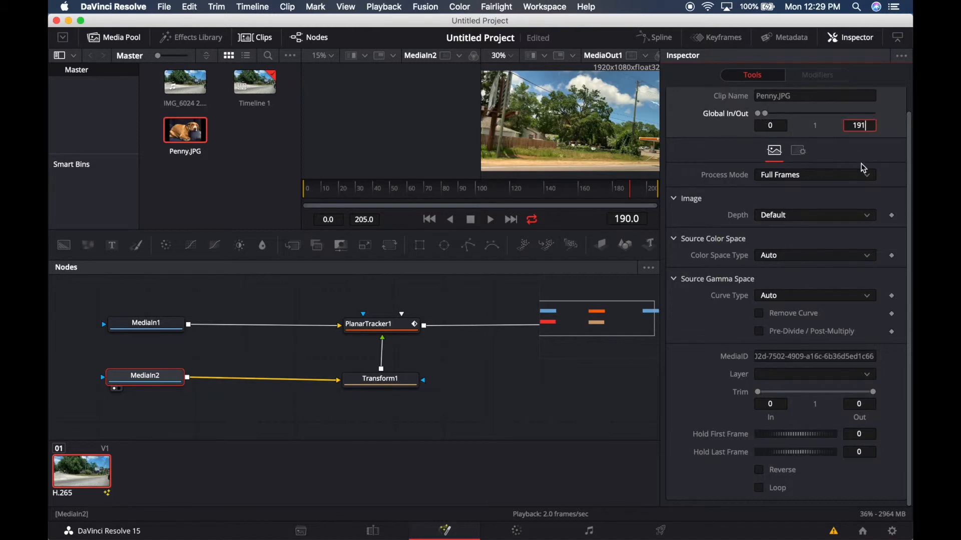
{"action": "key", "text": "Tab"}
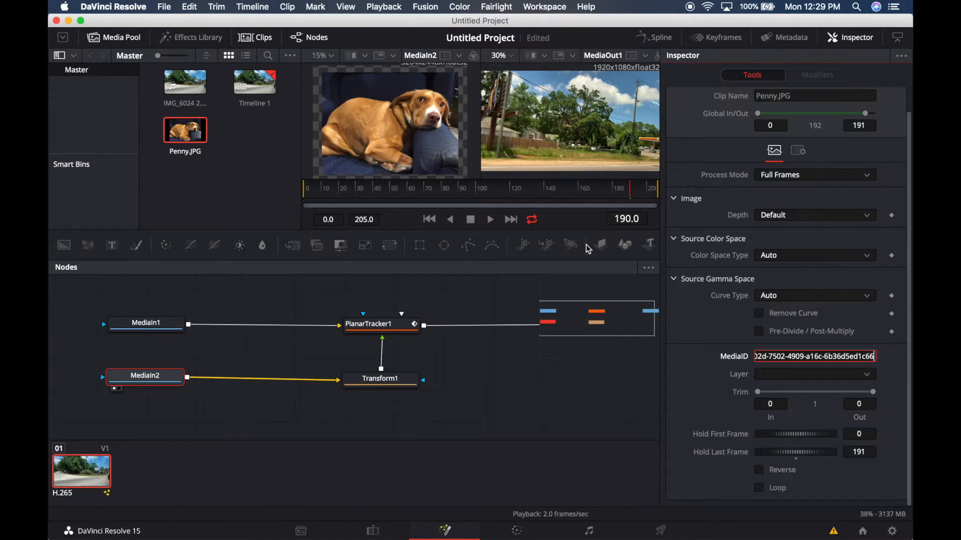
- Check the output at frames 161 and 191, and set the Penny.JPG node's Global Out to frame 190
{"action": "left_click_drag", "start_coordinate": [591, 309], "coordinate": [589, 286]}
{"action": "left_click", "coordinate": [584, 198]}
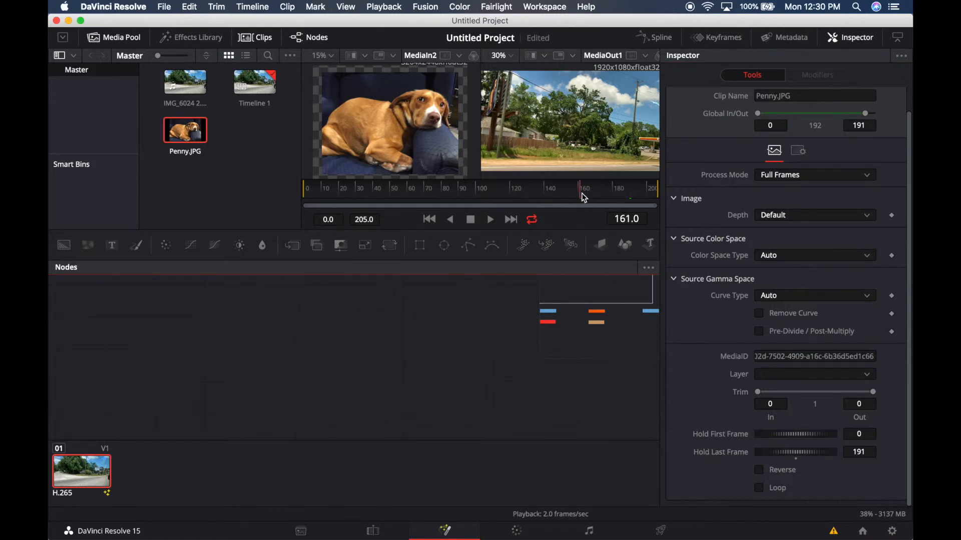
{"action": "left_click", "coordinate": [621, 195]}
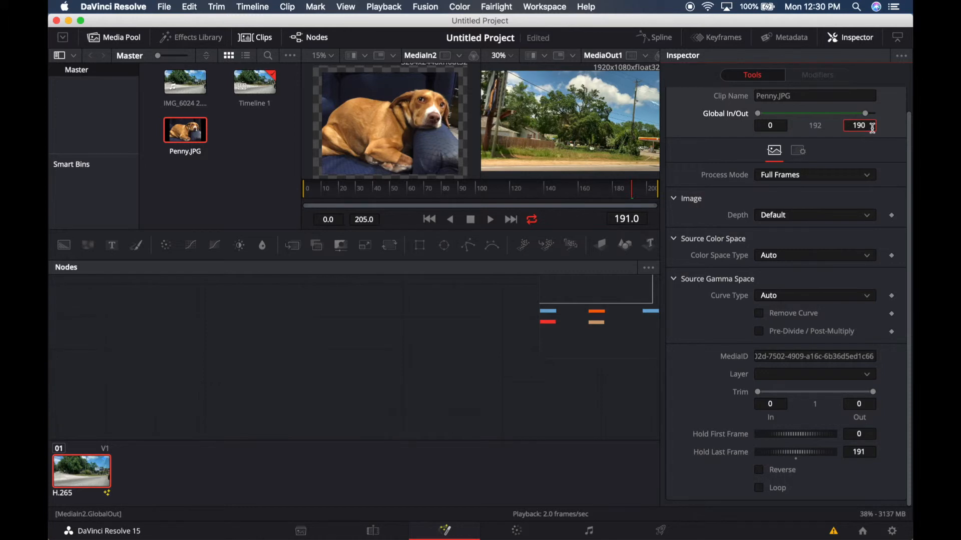
{"action": "key", "text": "Tab"}
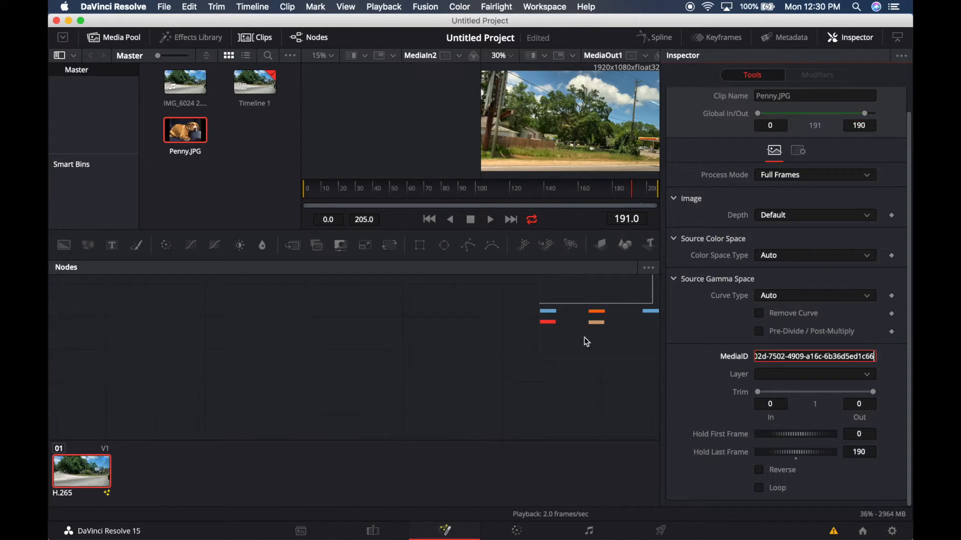
{"action": "left_click", "coordinate": [500, 394]}
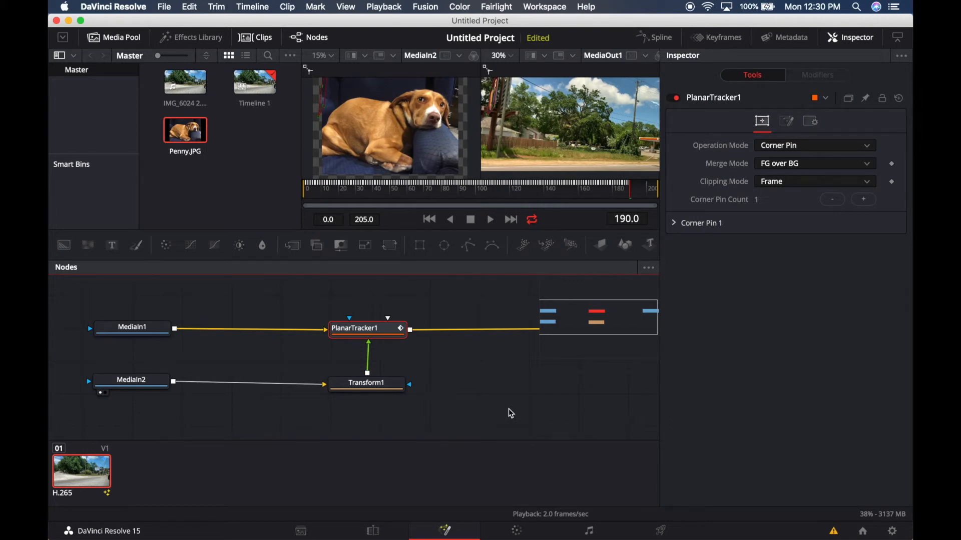
- Set up the timeline's render output with the filename Youtube Demo and the Documents folder as its location
{"action": "left_click", "coordinate": [661, 532]}
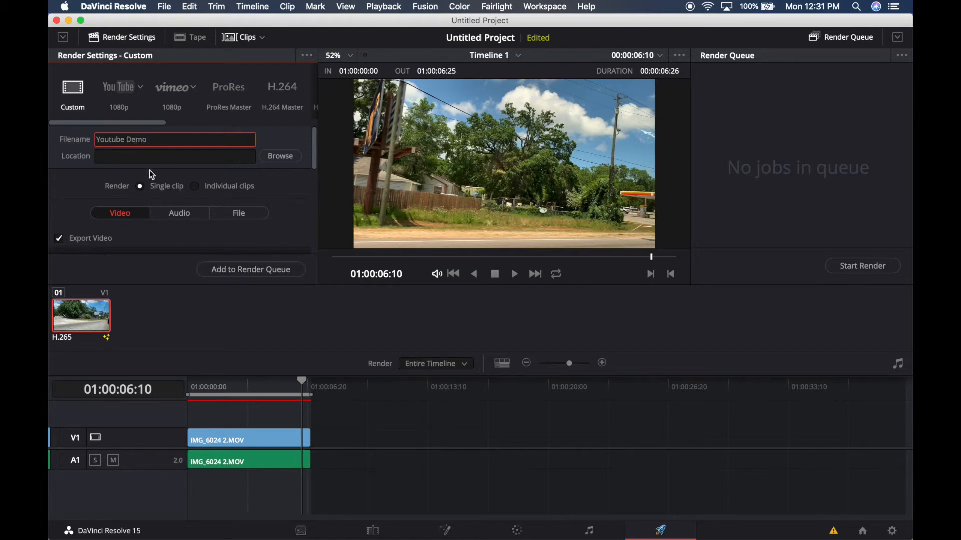
{"action": "left_click", "coordinate": [281, 156]}
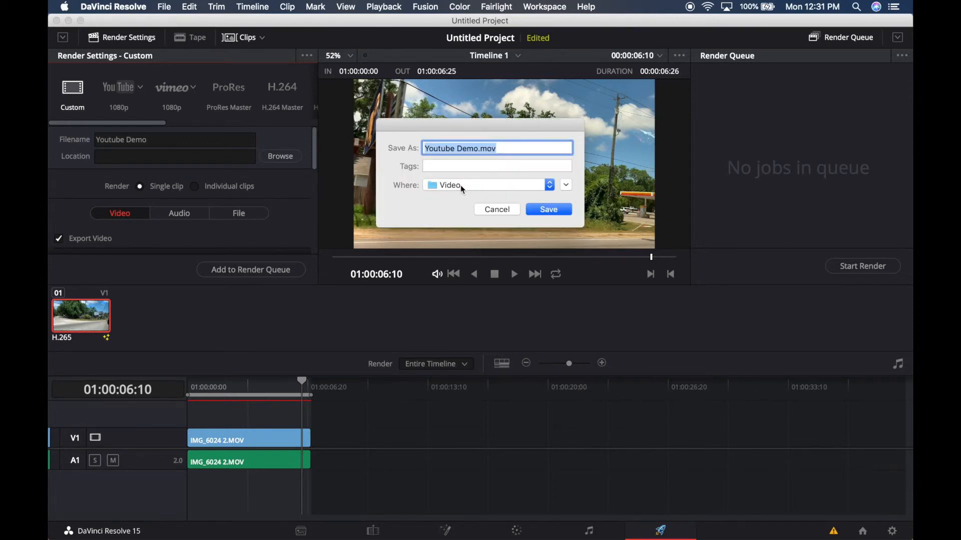
{"action": "left_click", "coordinate": [460, 185]}
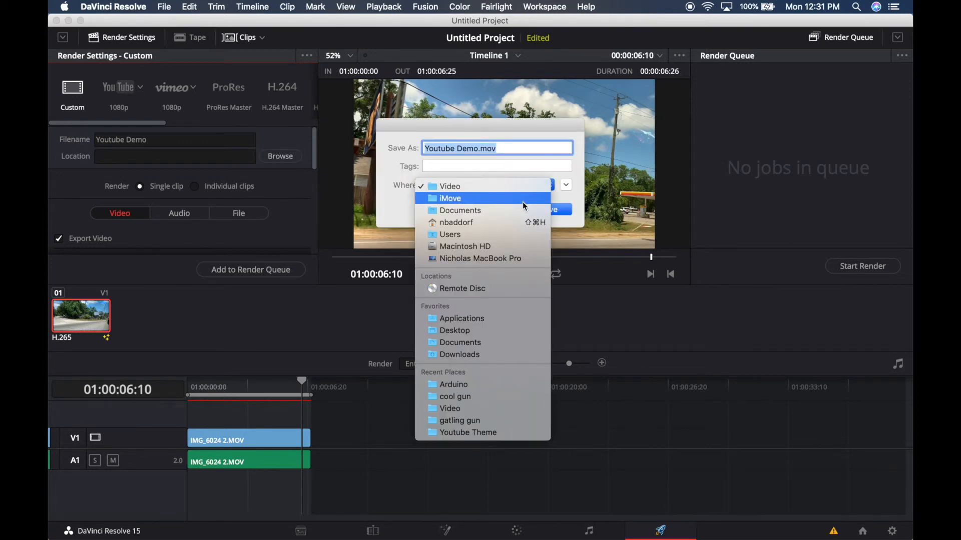
{"action": "left_click", "coordinate": [494, 212]}
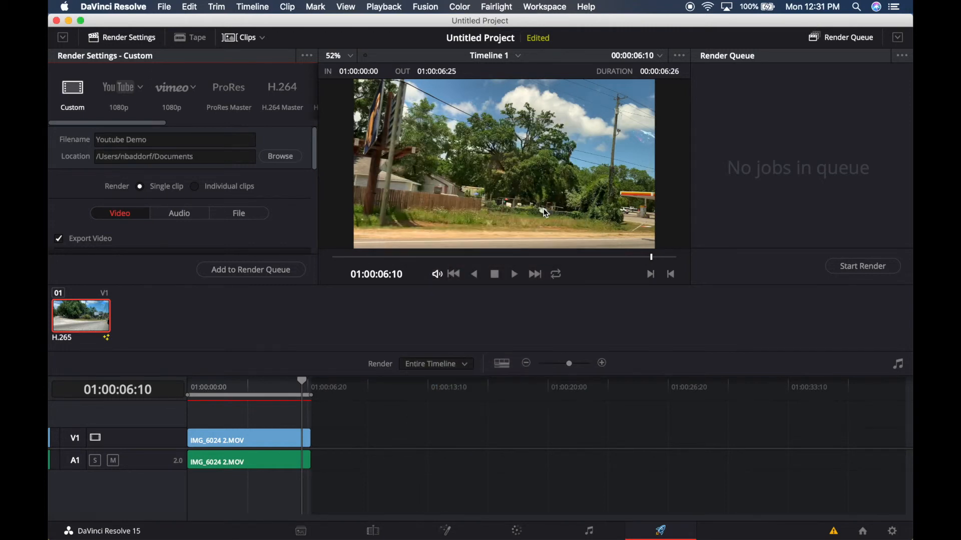
- Review the video export settings, add the timeline to the render queue and start rendering the job
{"action": "scroll", "coordinate": [237, 194], "scroll_direction": "down", "scroll_amount": 5}
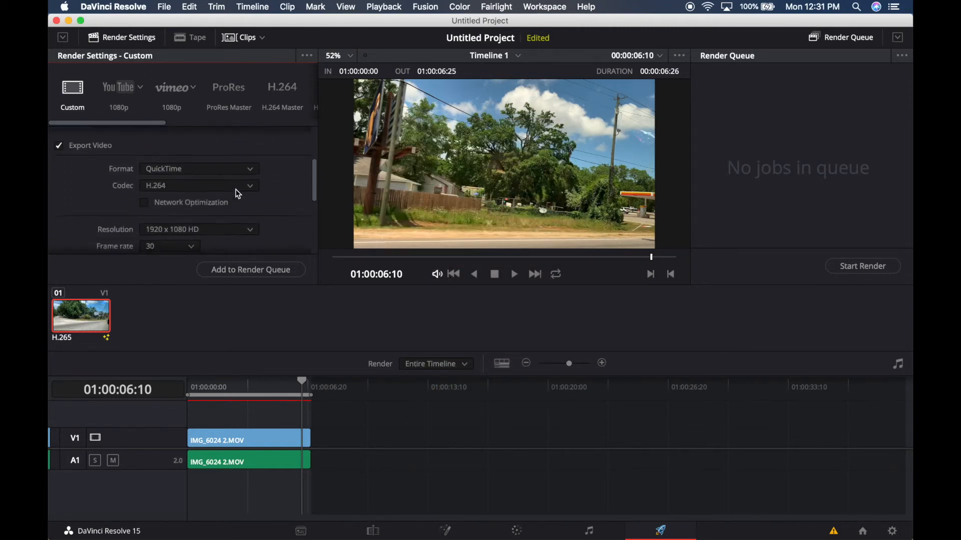
{"action": "scroll", "coordinate": [281, 180], "scroll_direction": "down", "scroll_amount": 8}
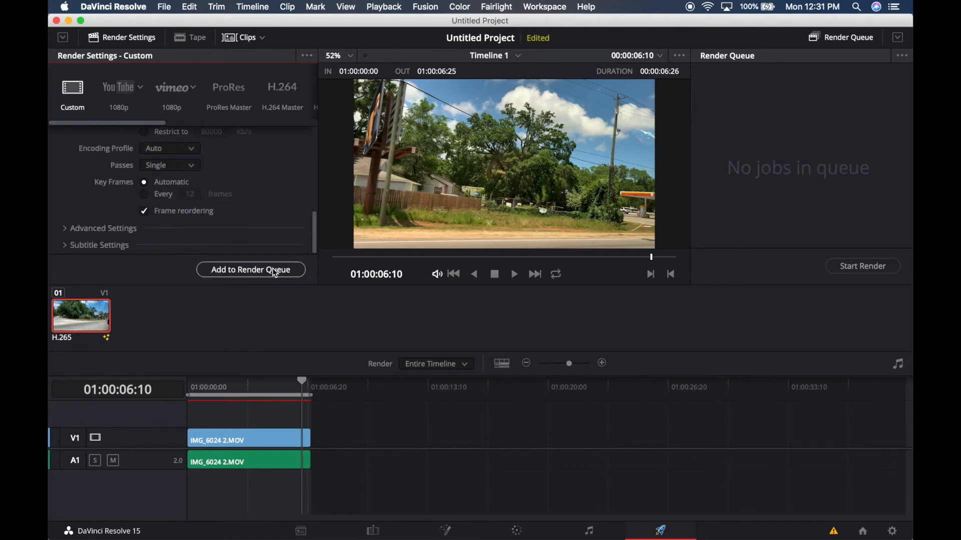
{"action": "scroll", "coordinate": [269, 153], "scroll_direction": "up", "scroll_amount": 3}
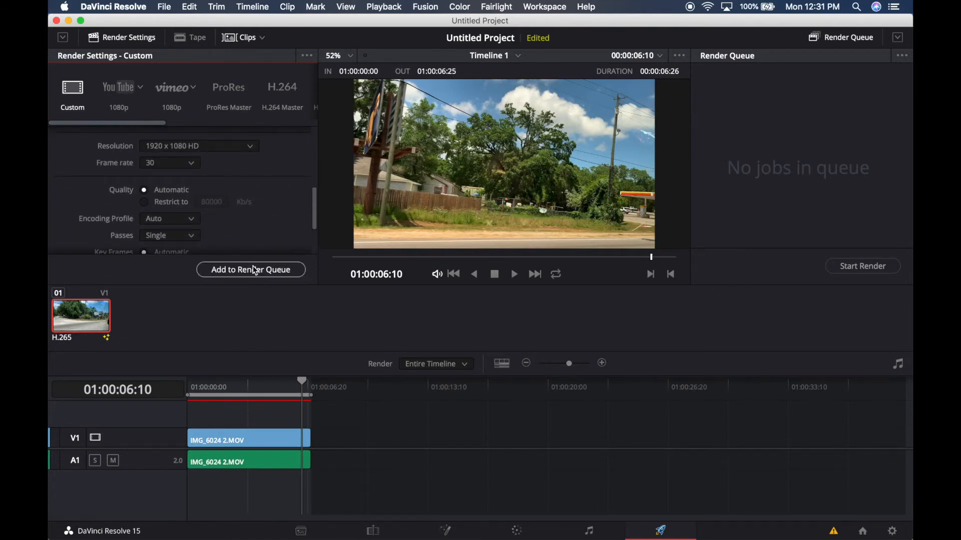
{"action": "left_click", "coordinate": [279, 270]}
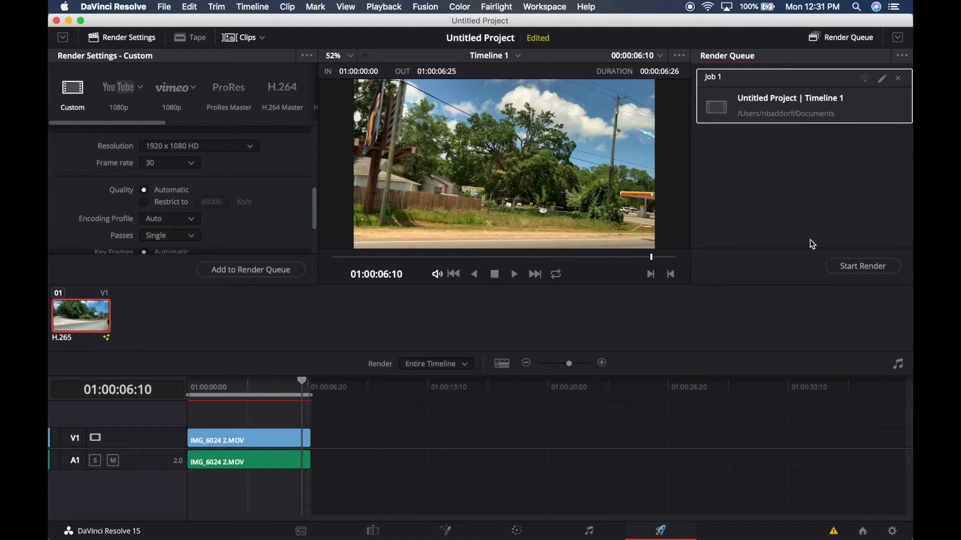
{"action": "left_click", "coordinate": [857, 269]}
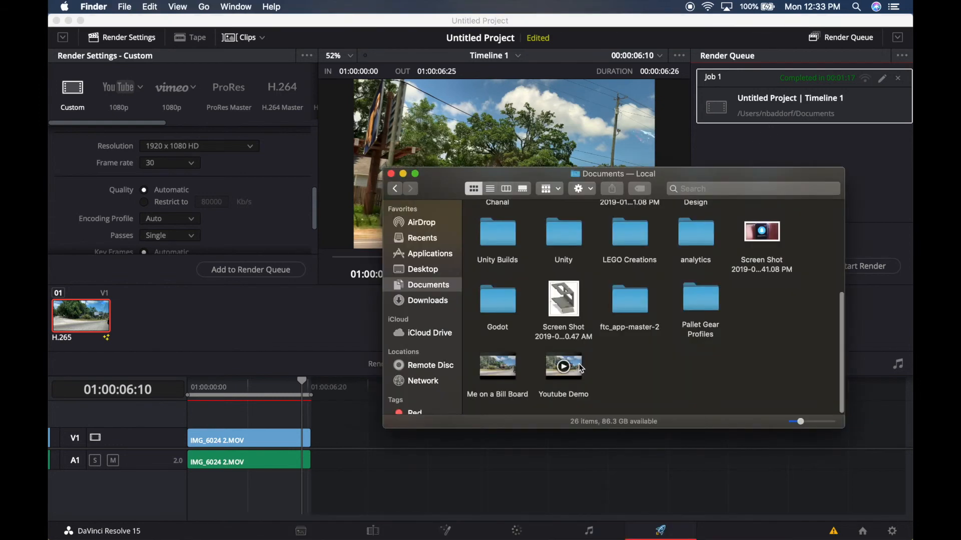
- Preview the rendered Youtube Demo video from the Documents folder in Finder
{"action": "left_click", "coordinate": [578, 364]}
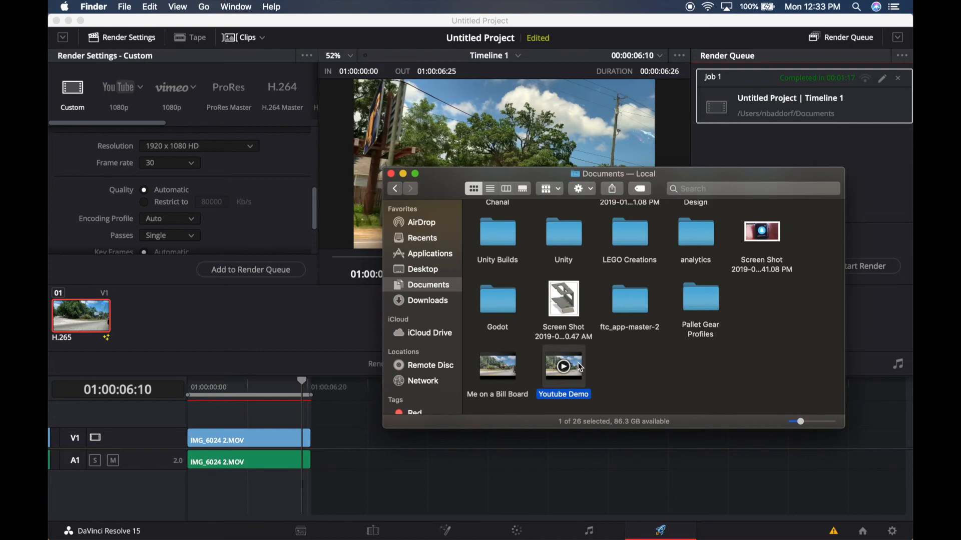
{"action": "key", "text": "space"}
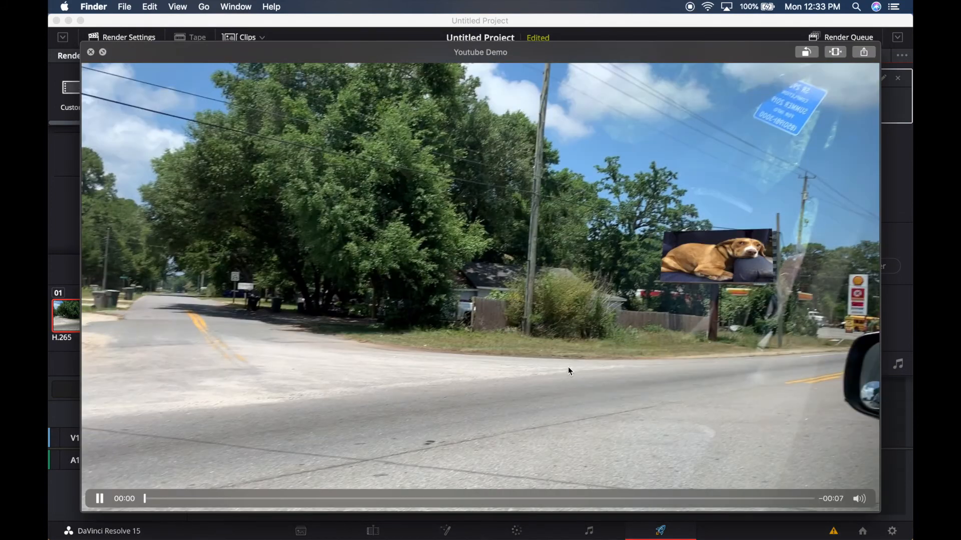